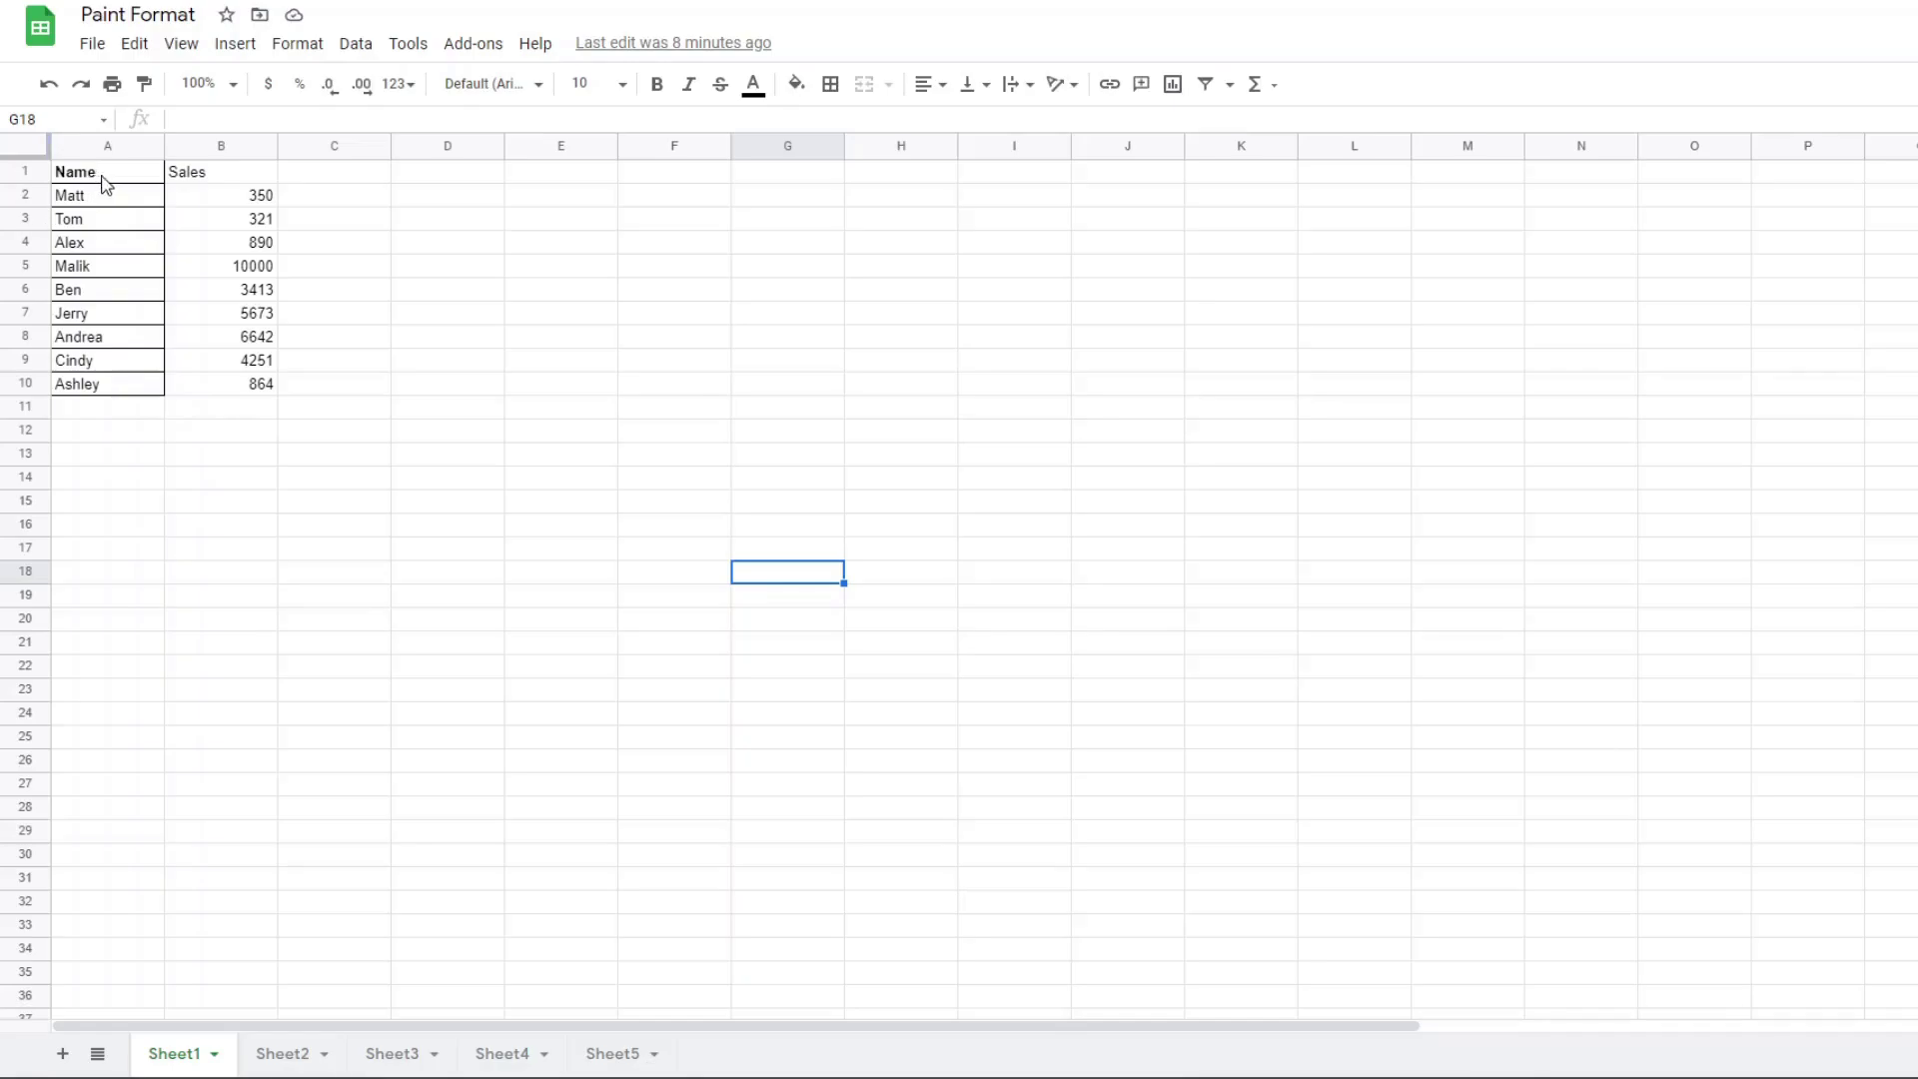
Select the Name column cells A1:A10, then the Sales column cells.
left_click_drag(105, 184, 114, 387)
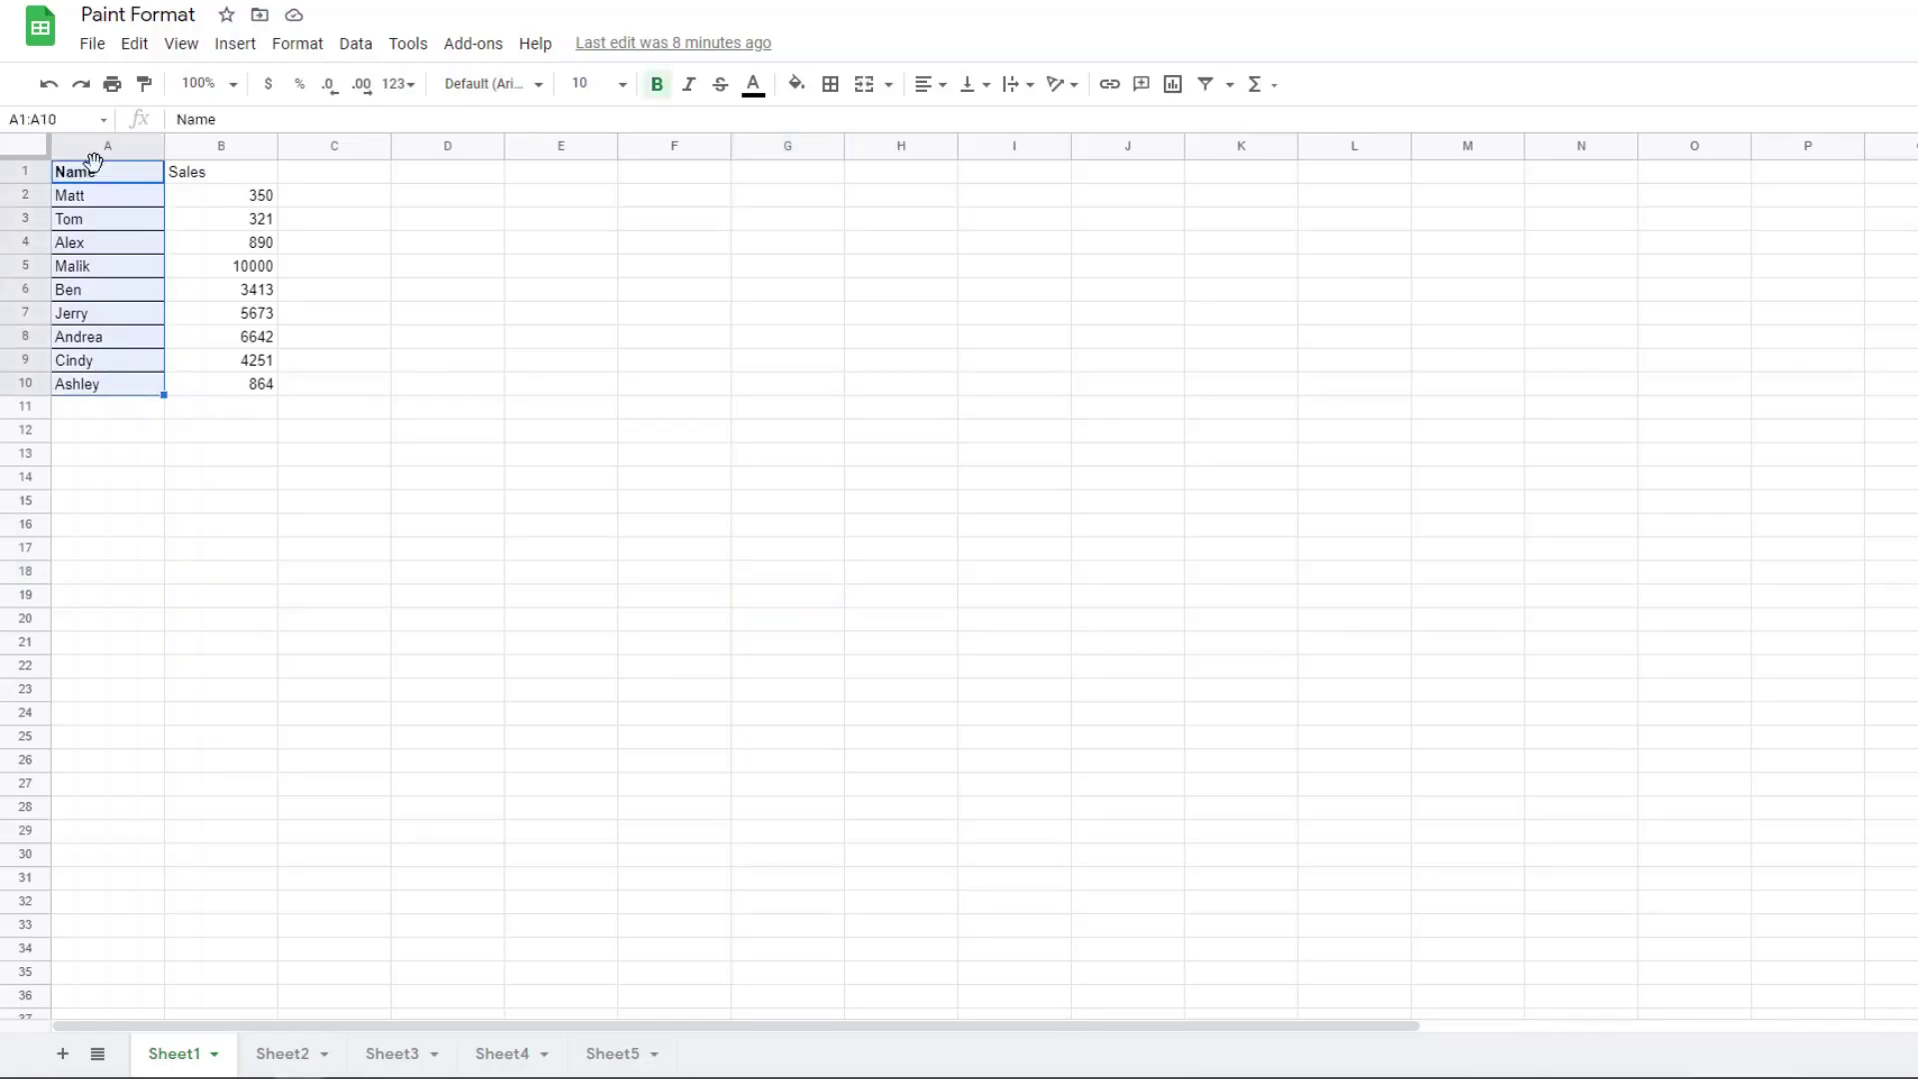
left_click(112, 180)
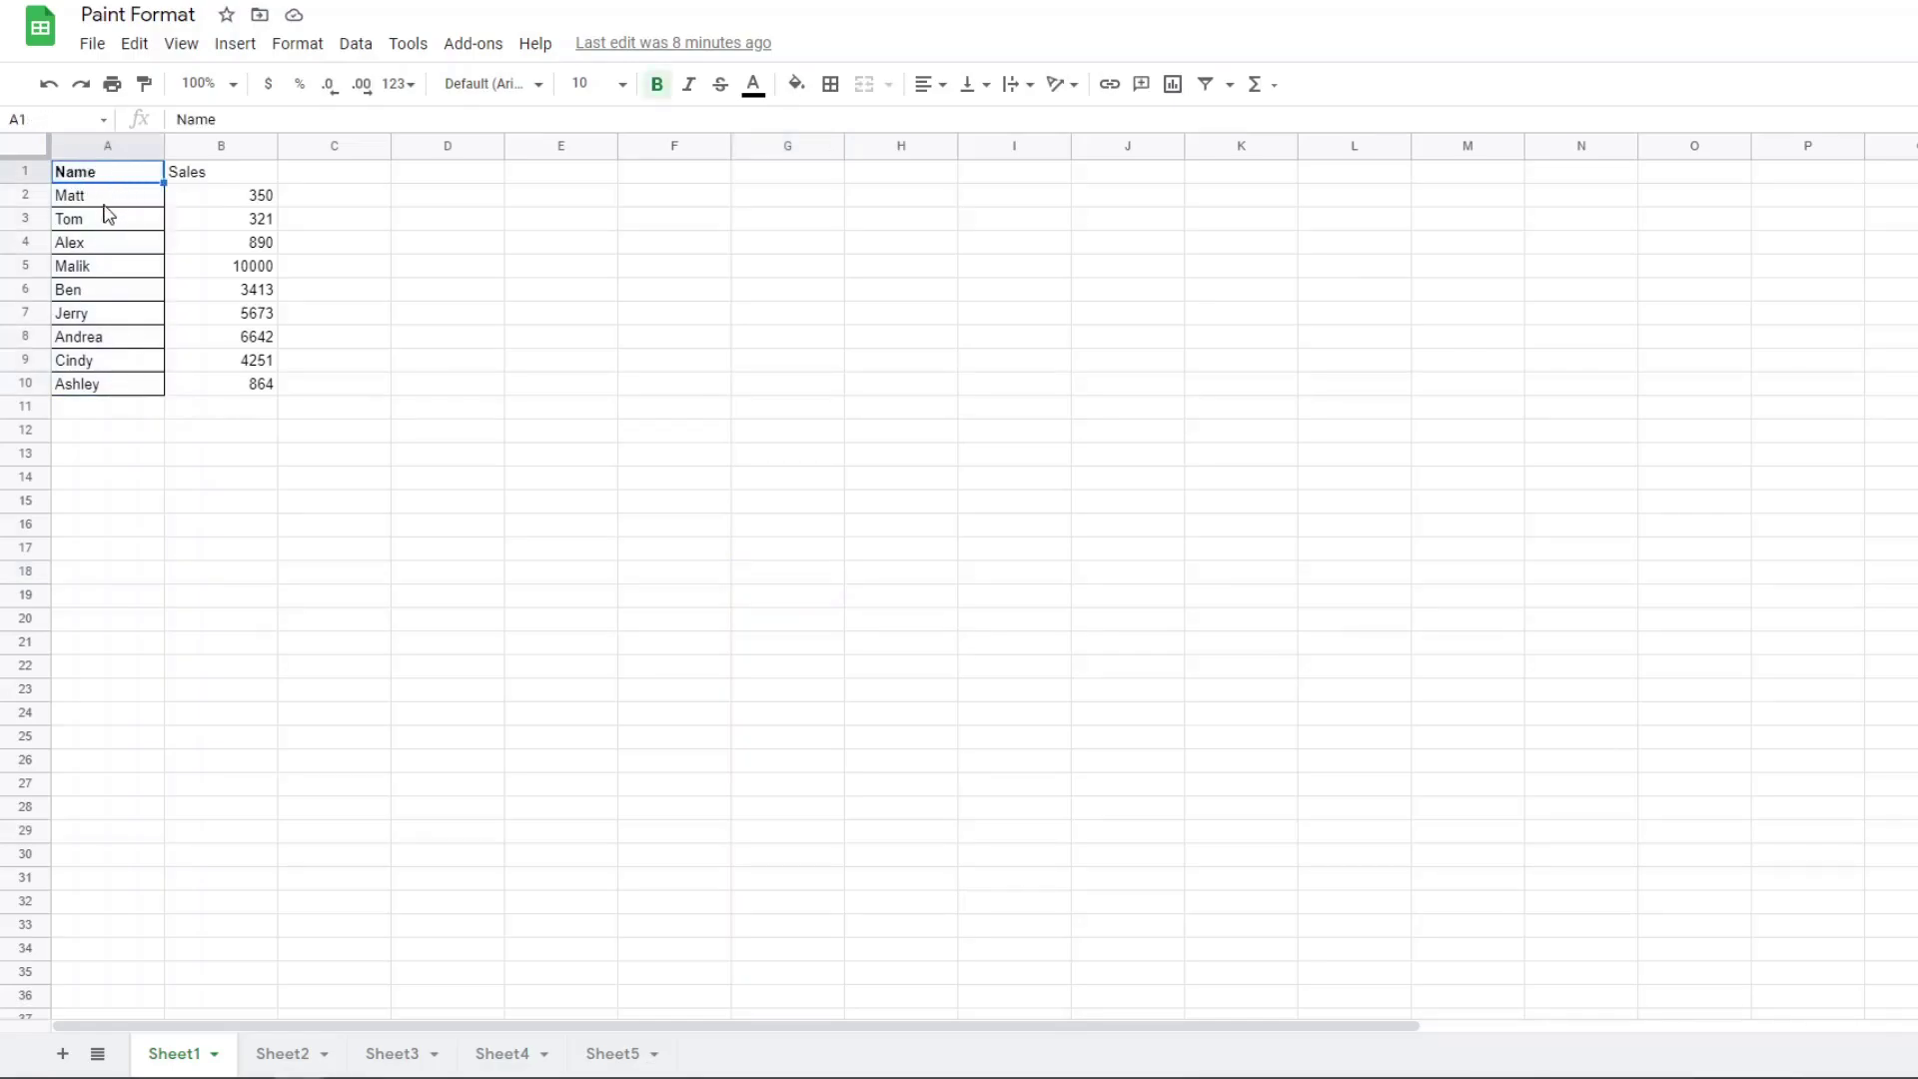
left_click(90, 390)
left_click(100, 175, "shift")
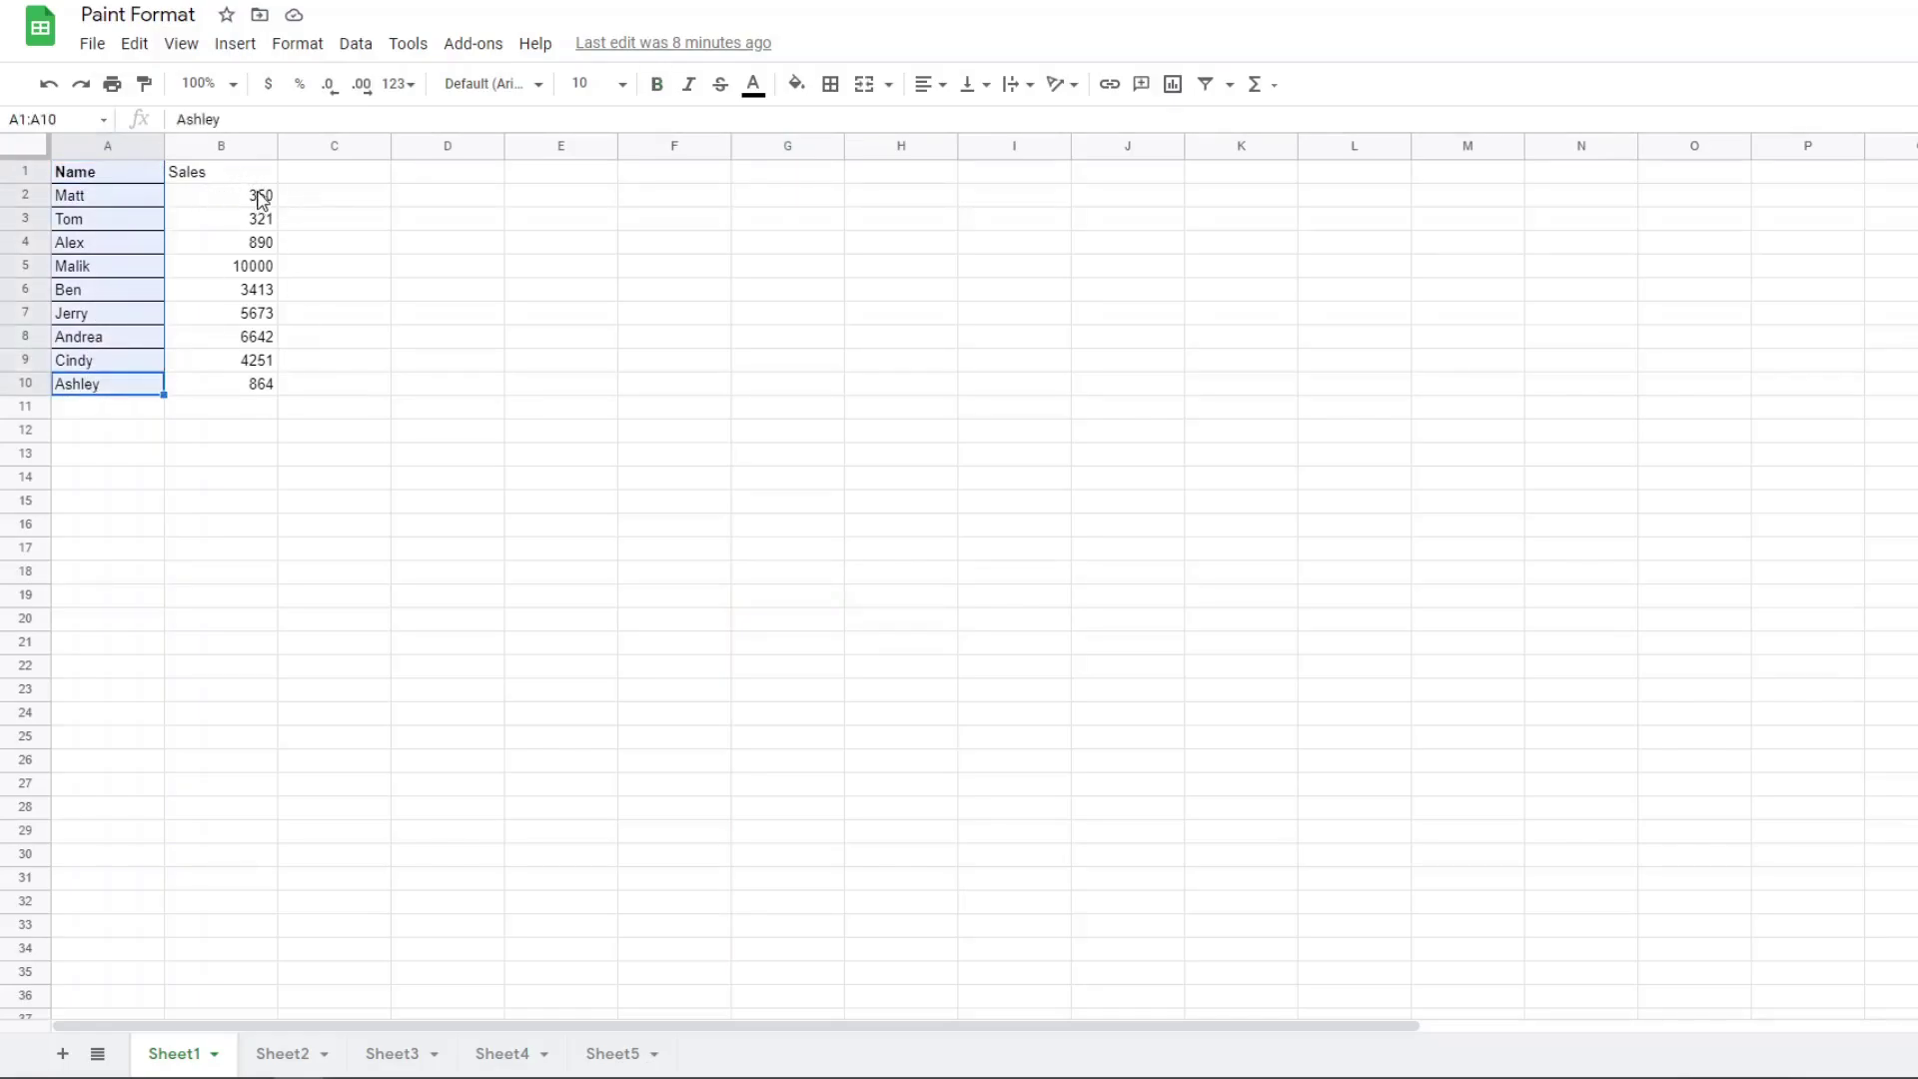
left_click_drag(250, 178, 227, 393)
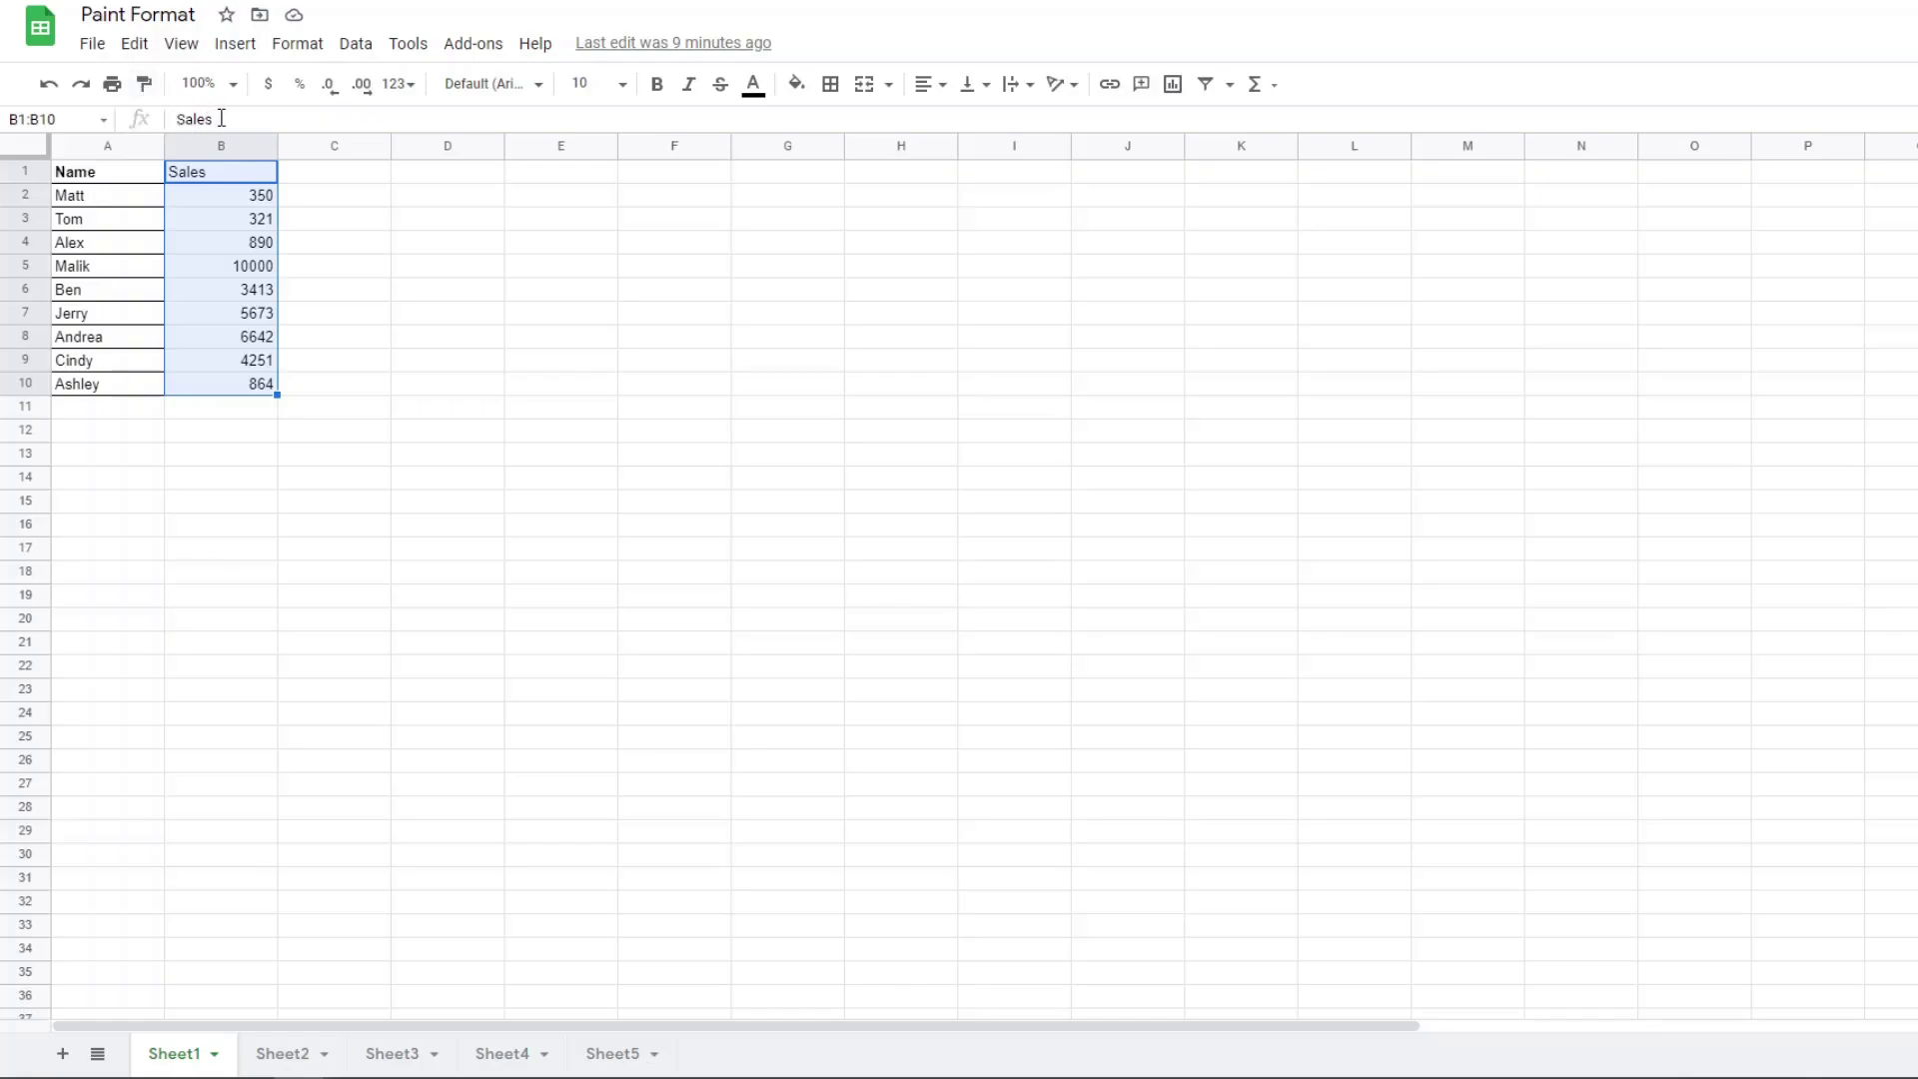
Paint A1:A10's bold header and borders onto the Sales cells B1:B10.
left_click_drag(127, 183, 120, 395)
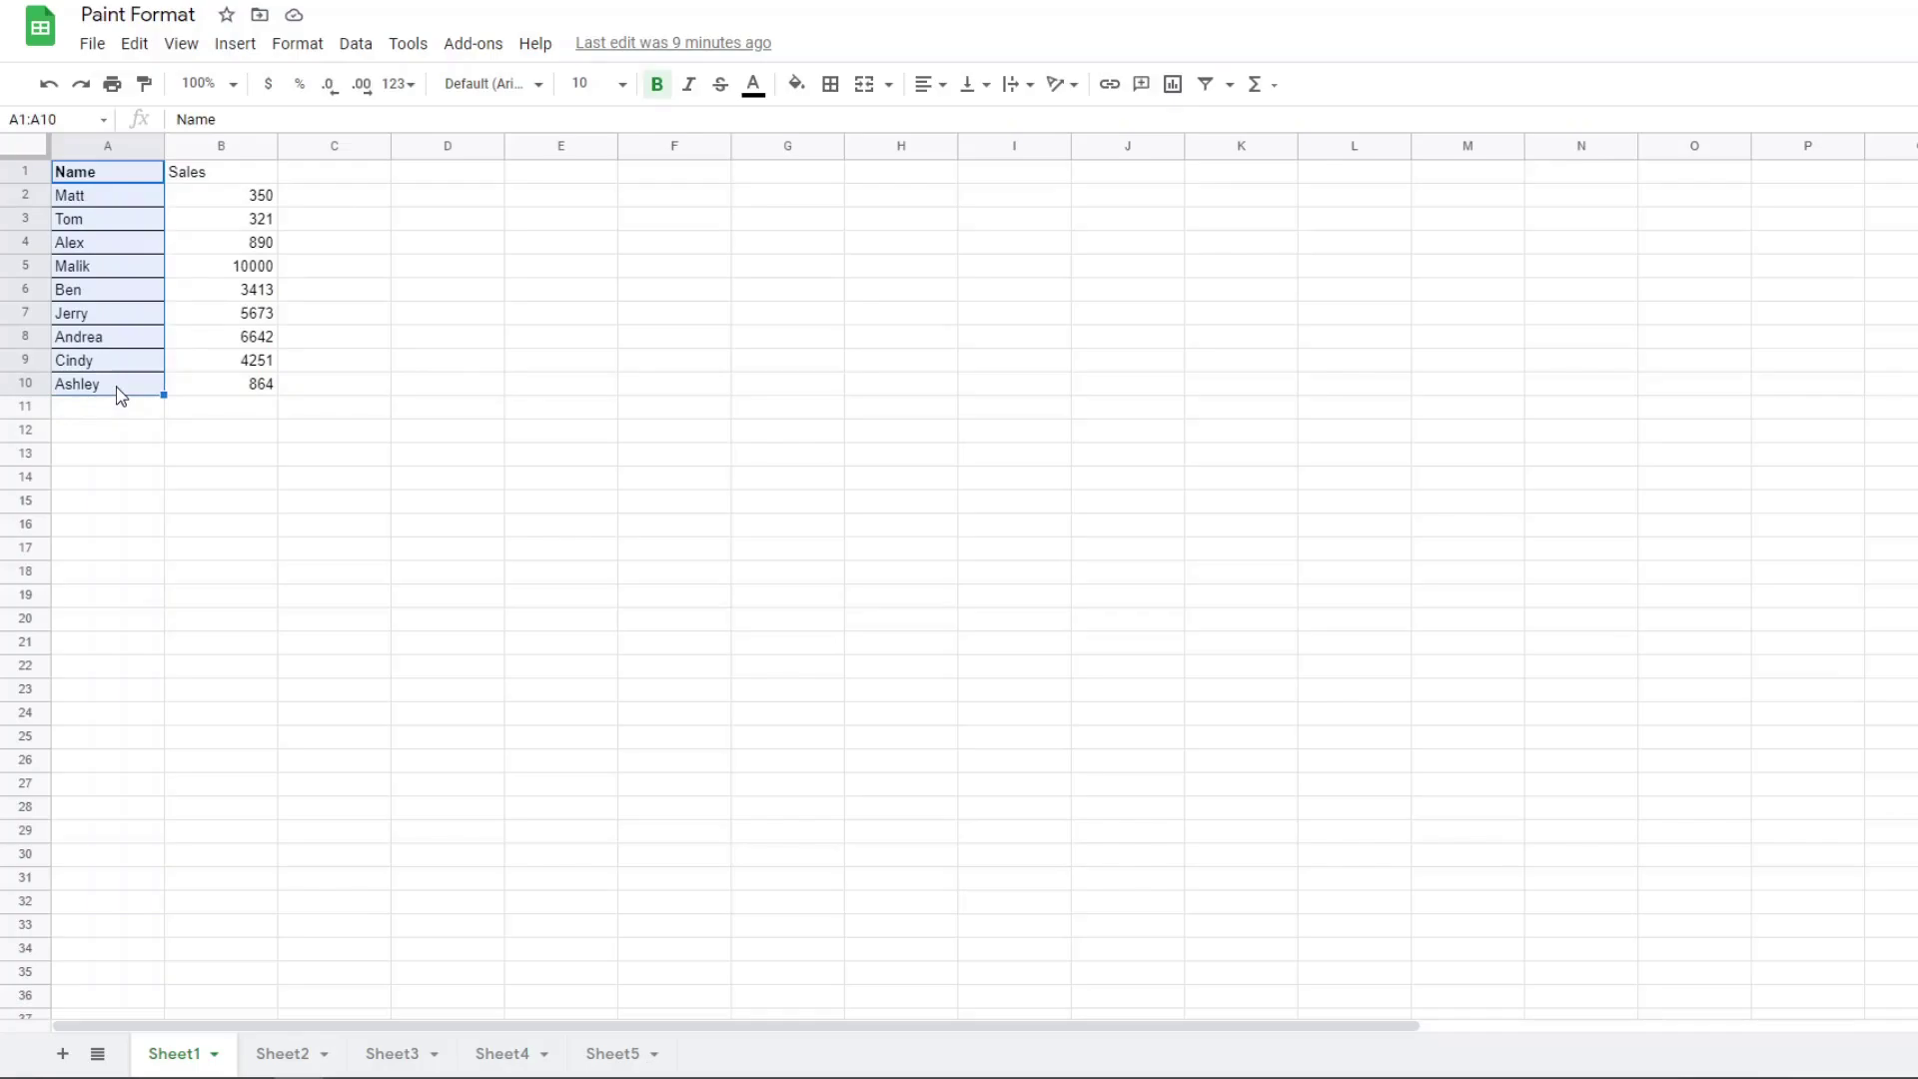
left_click(144, 88)
left_click_drag(219, 177, 201, 401)
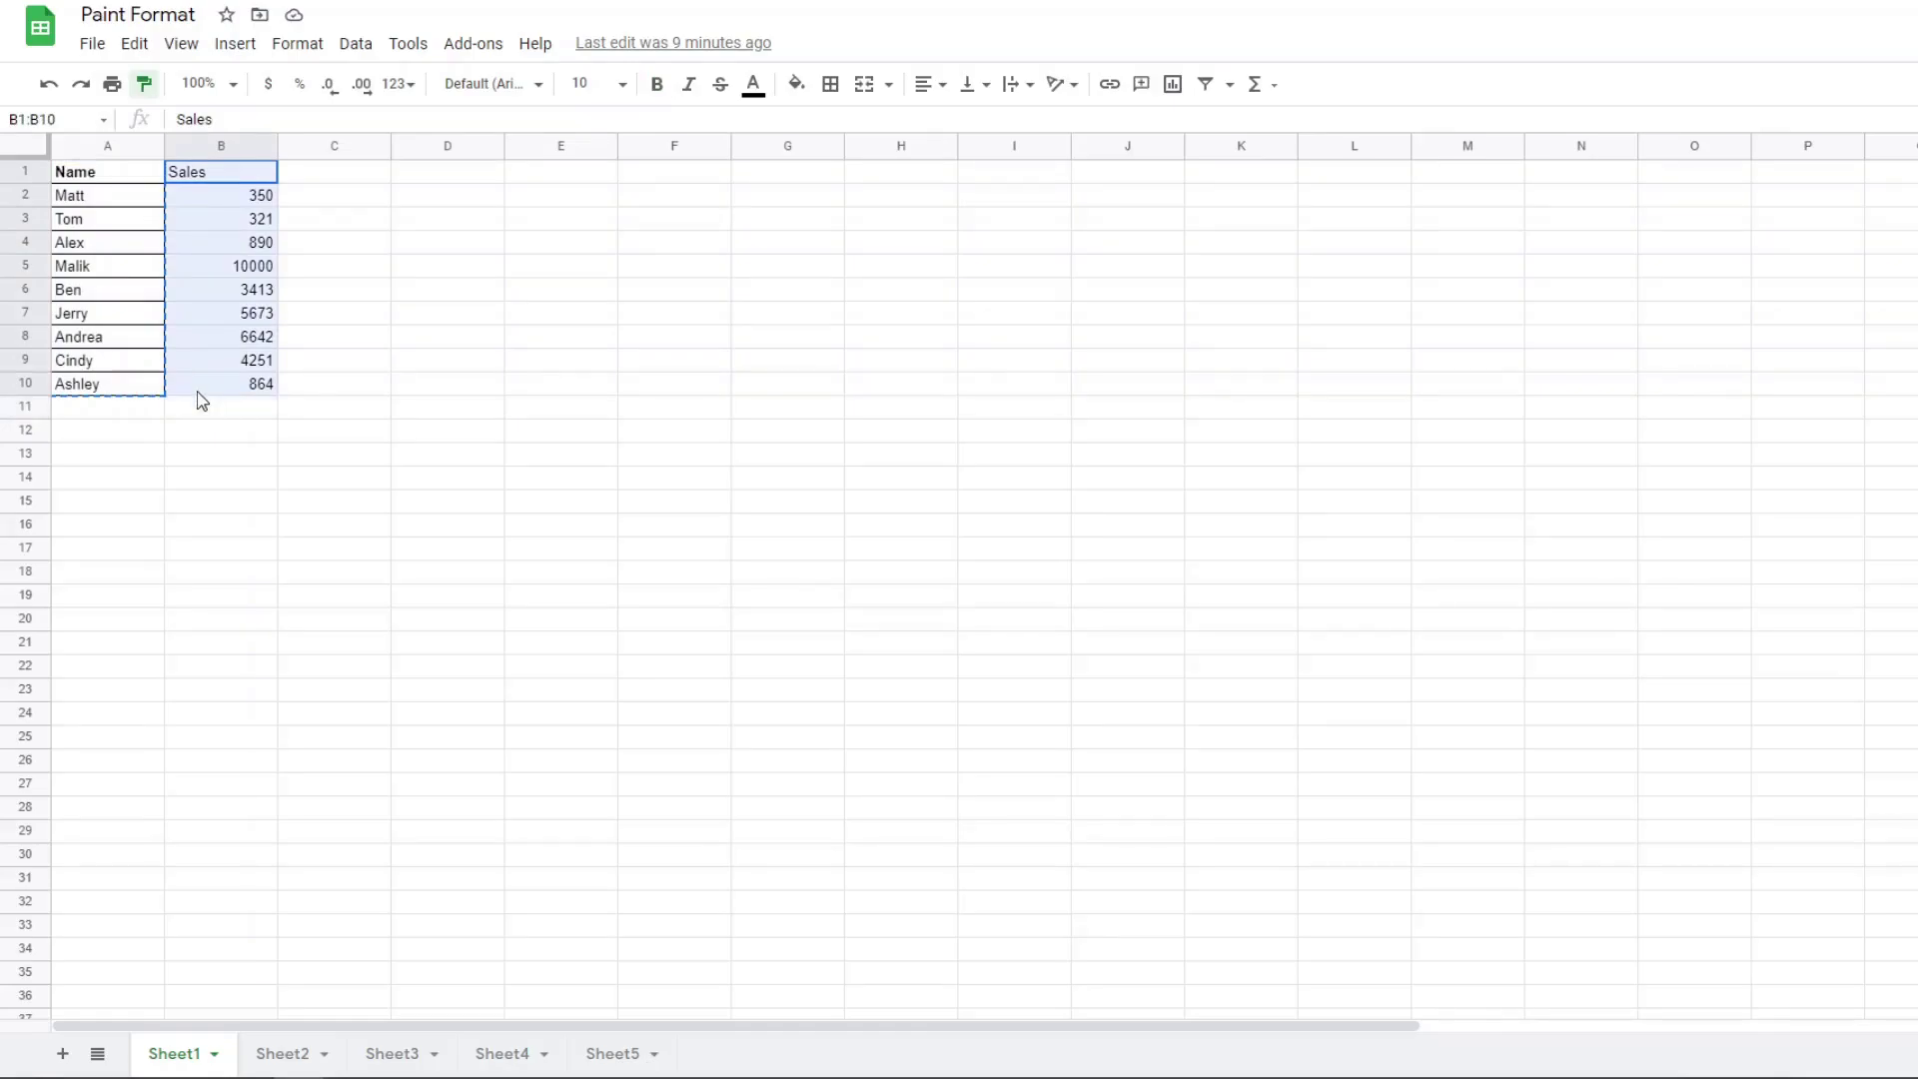
left_click_drag(202, 400, 202, 400)
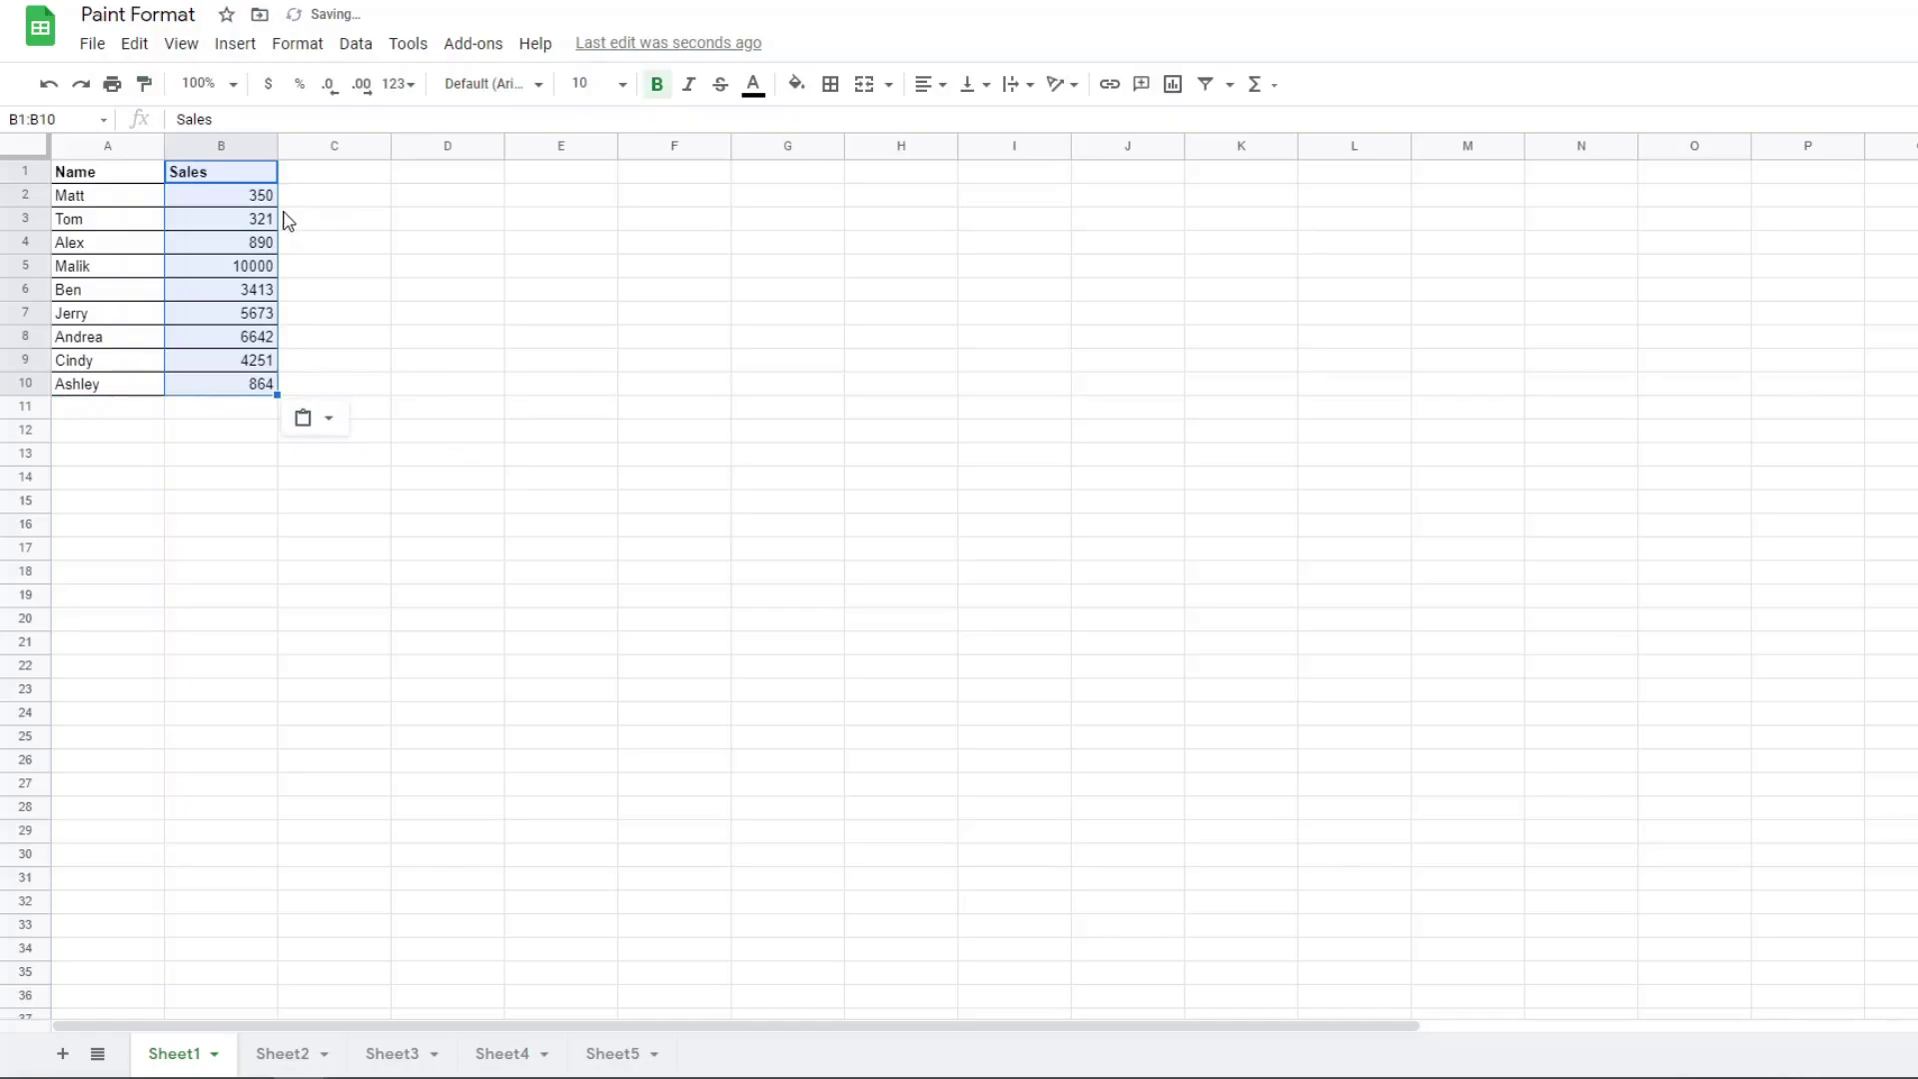
left_click(329, 224)
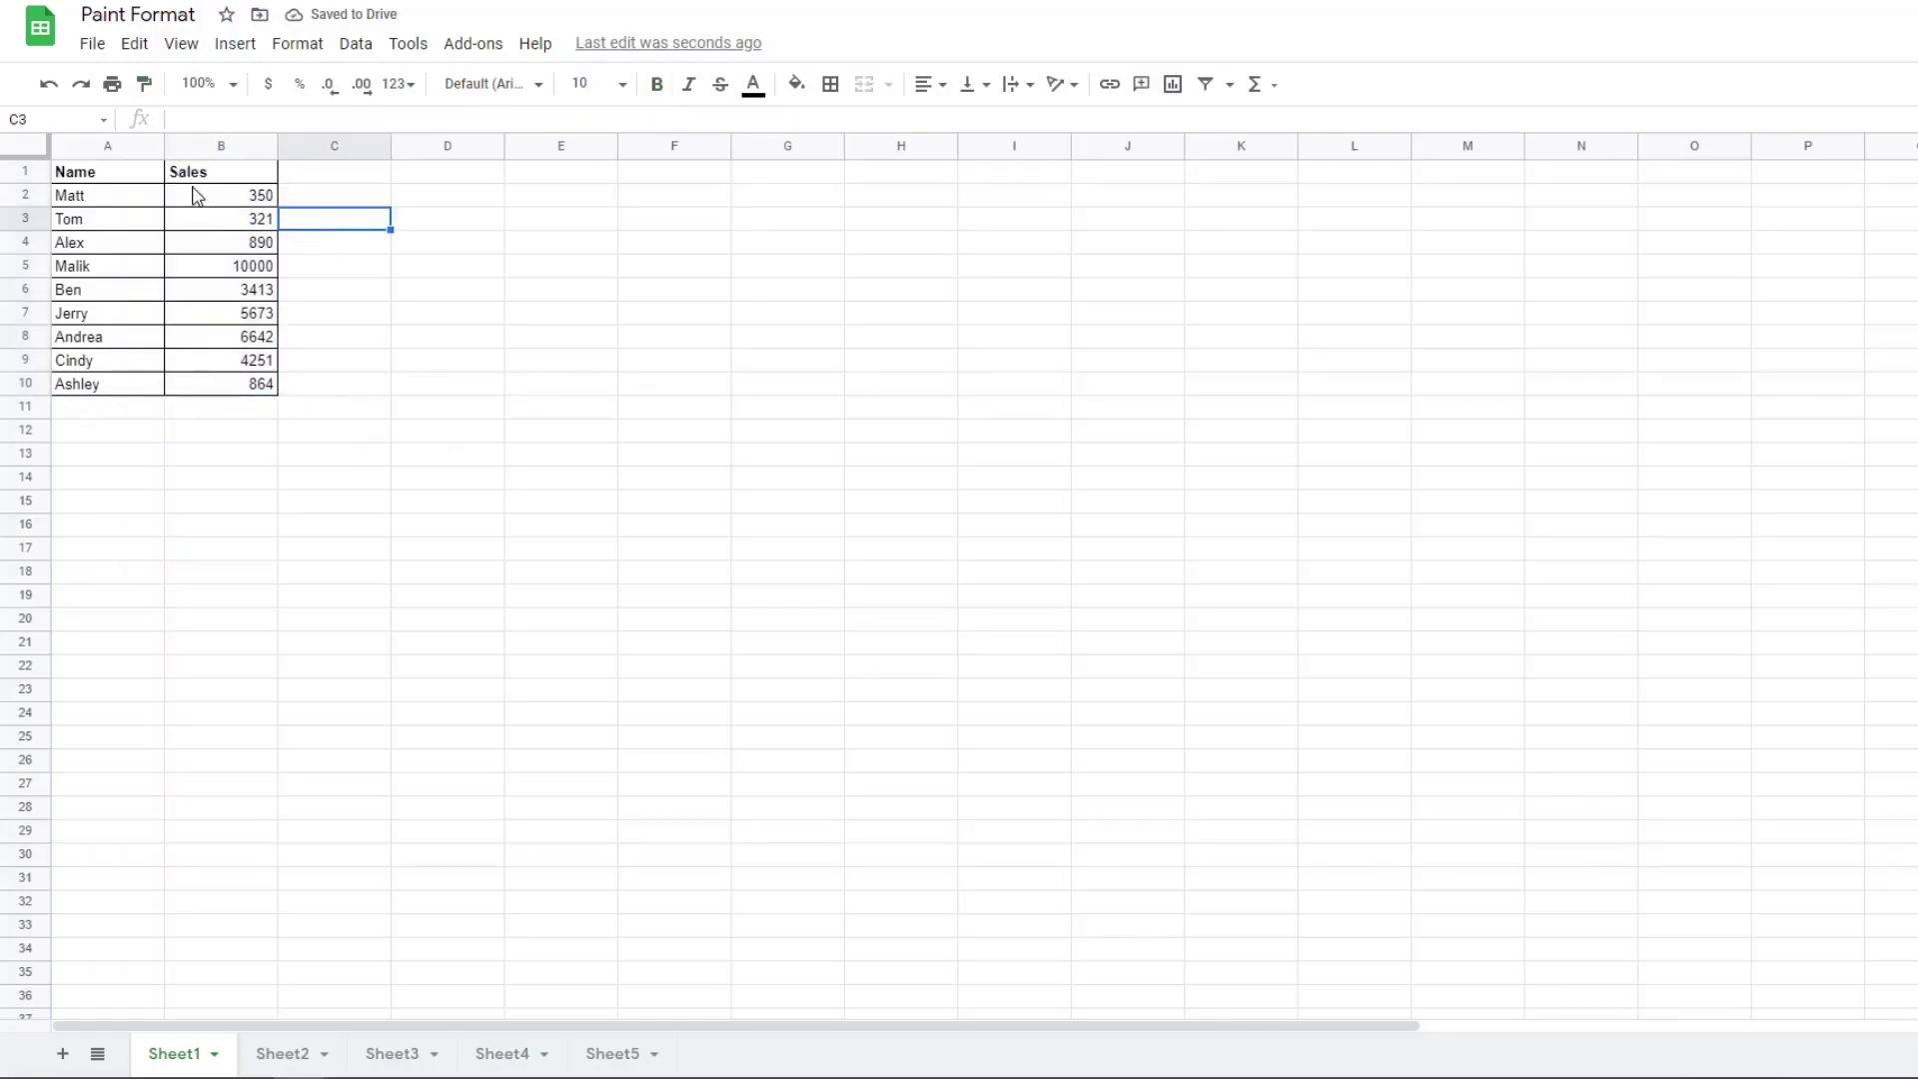
left_click_drag(199, 228, 205, 360)
left_click(211, 181)
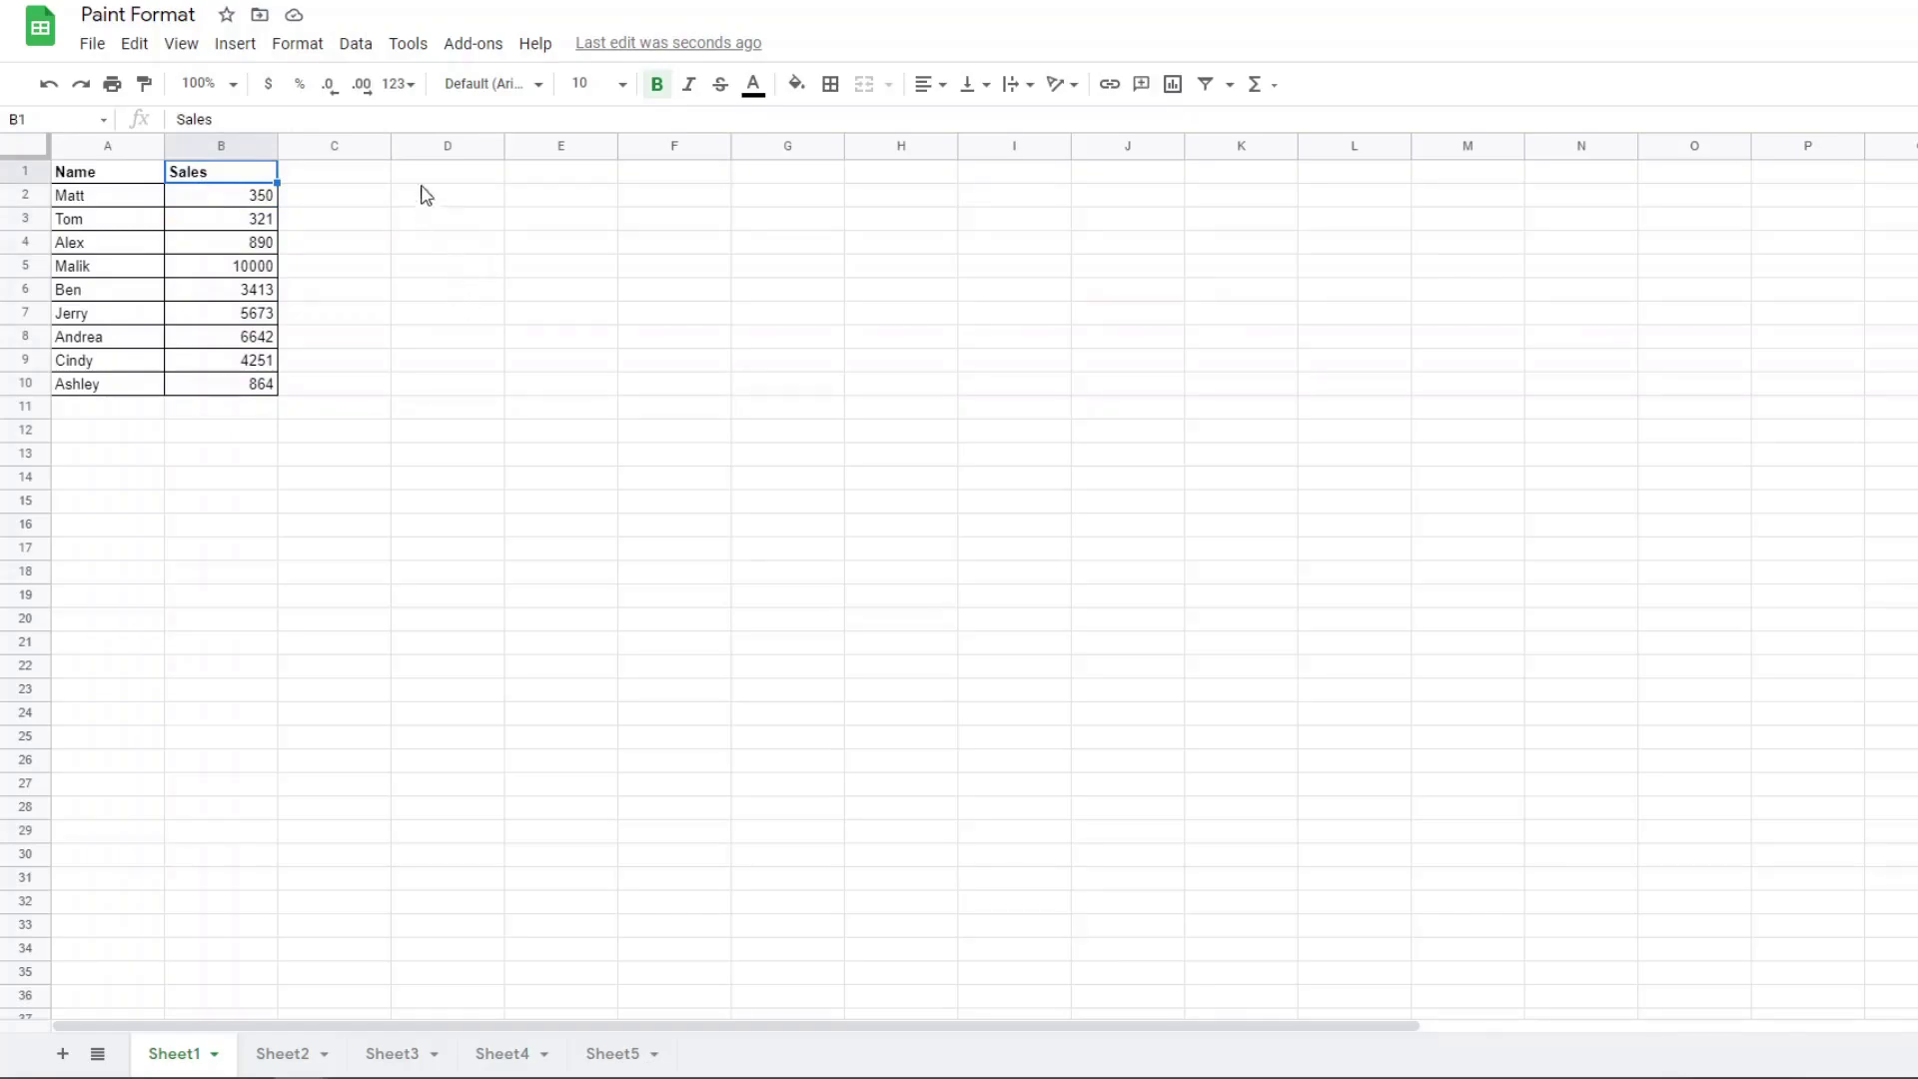
left_click_drag(430, 178, 427, 394)
left_click_drag(553, 178, 538, 395)
left_click_drag(214, 182, 220, 393)
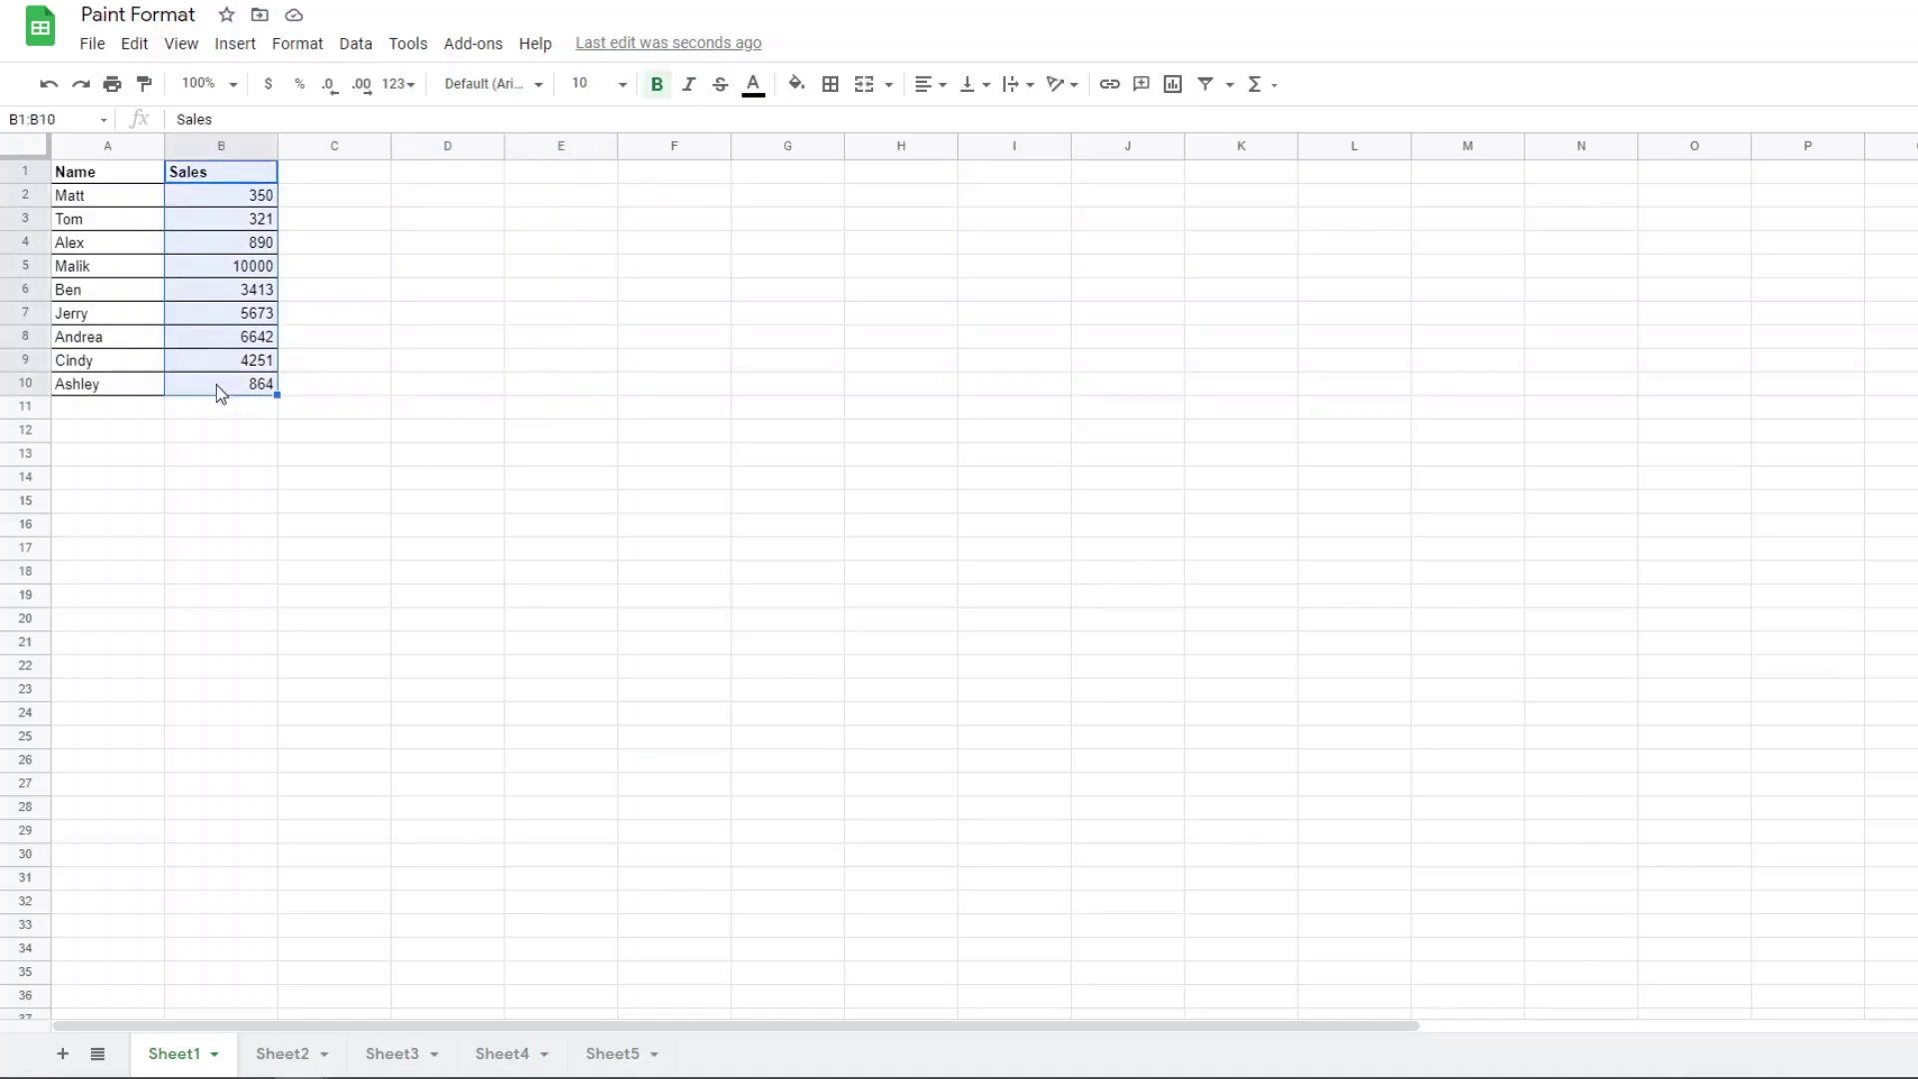
left_click(145, 85)
left_click_drag(453, 183, 450, 390)
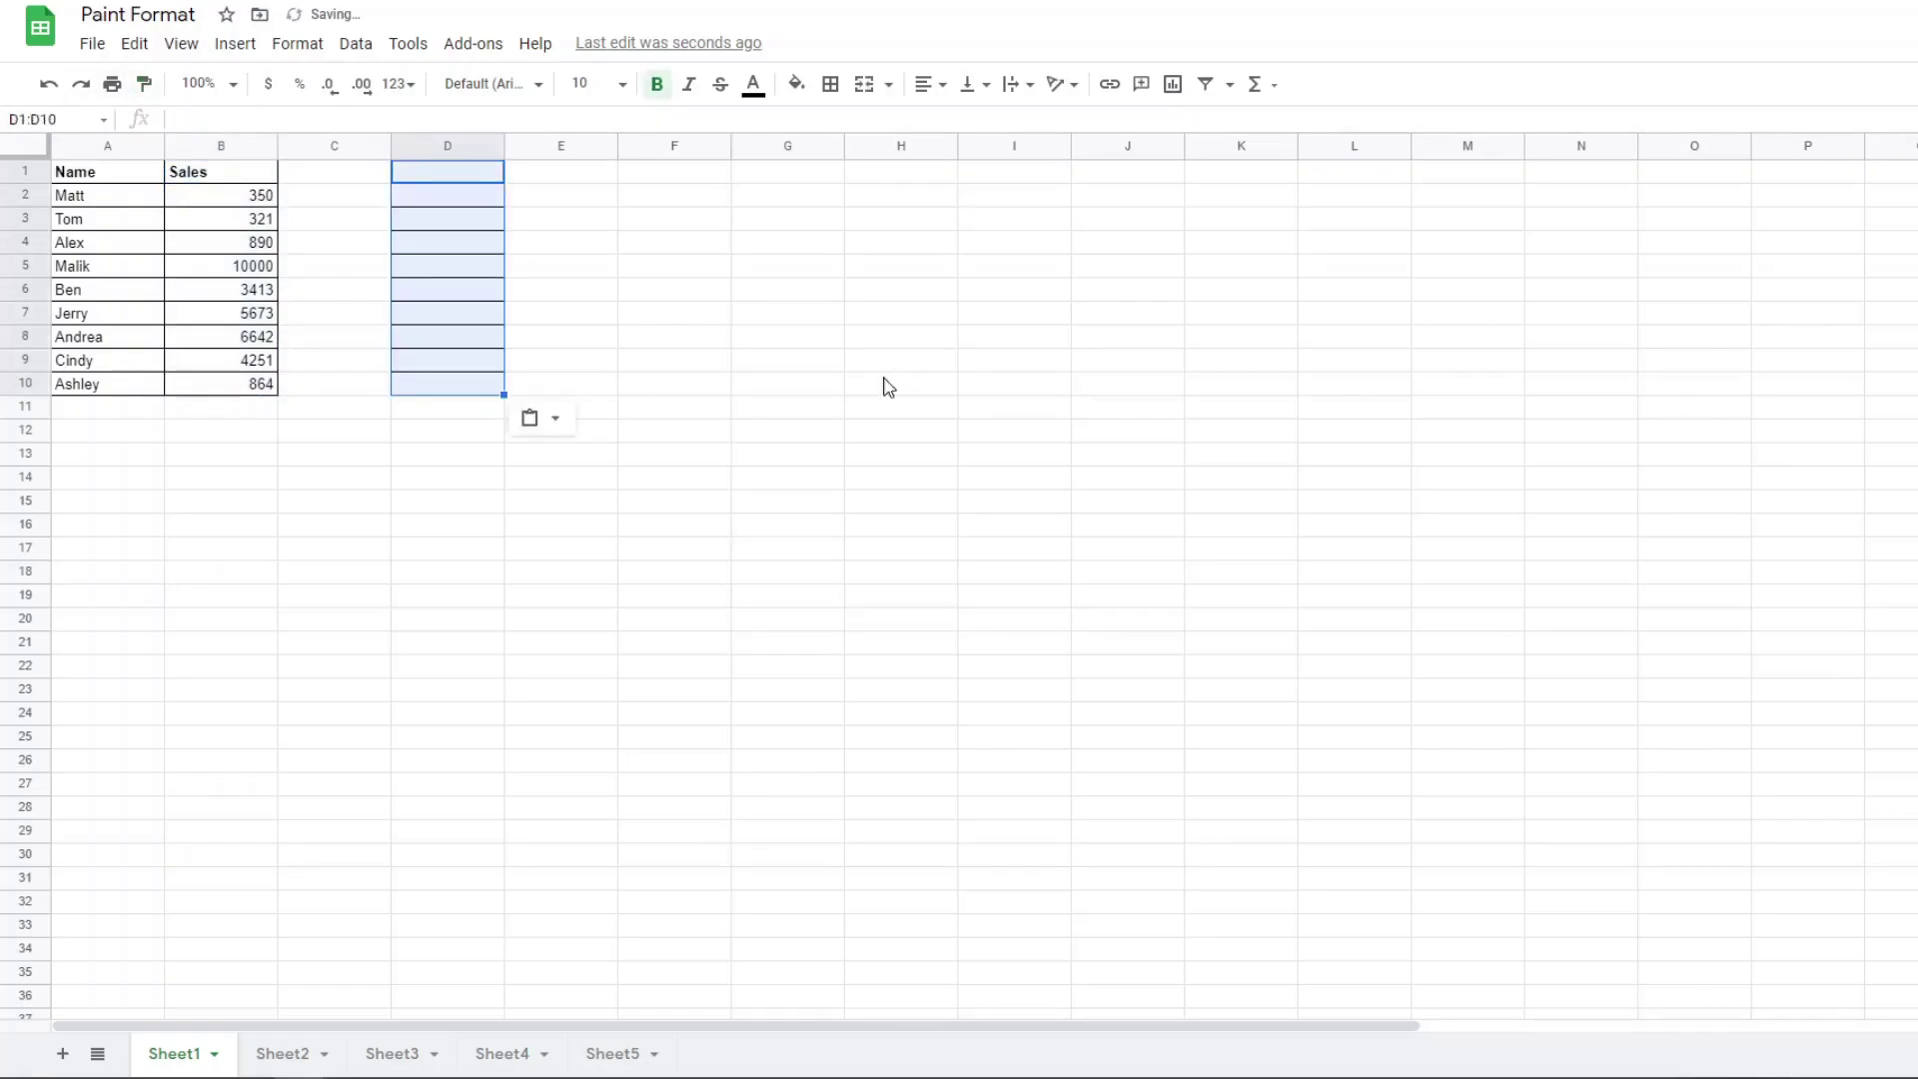
key("ctrl+z")
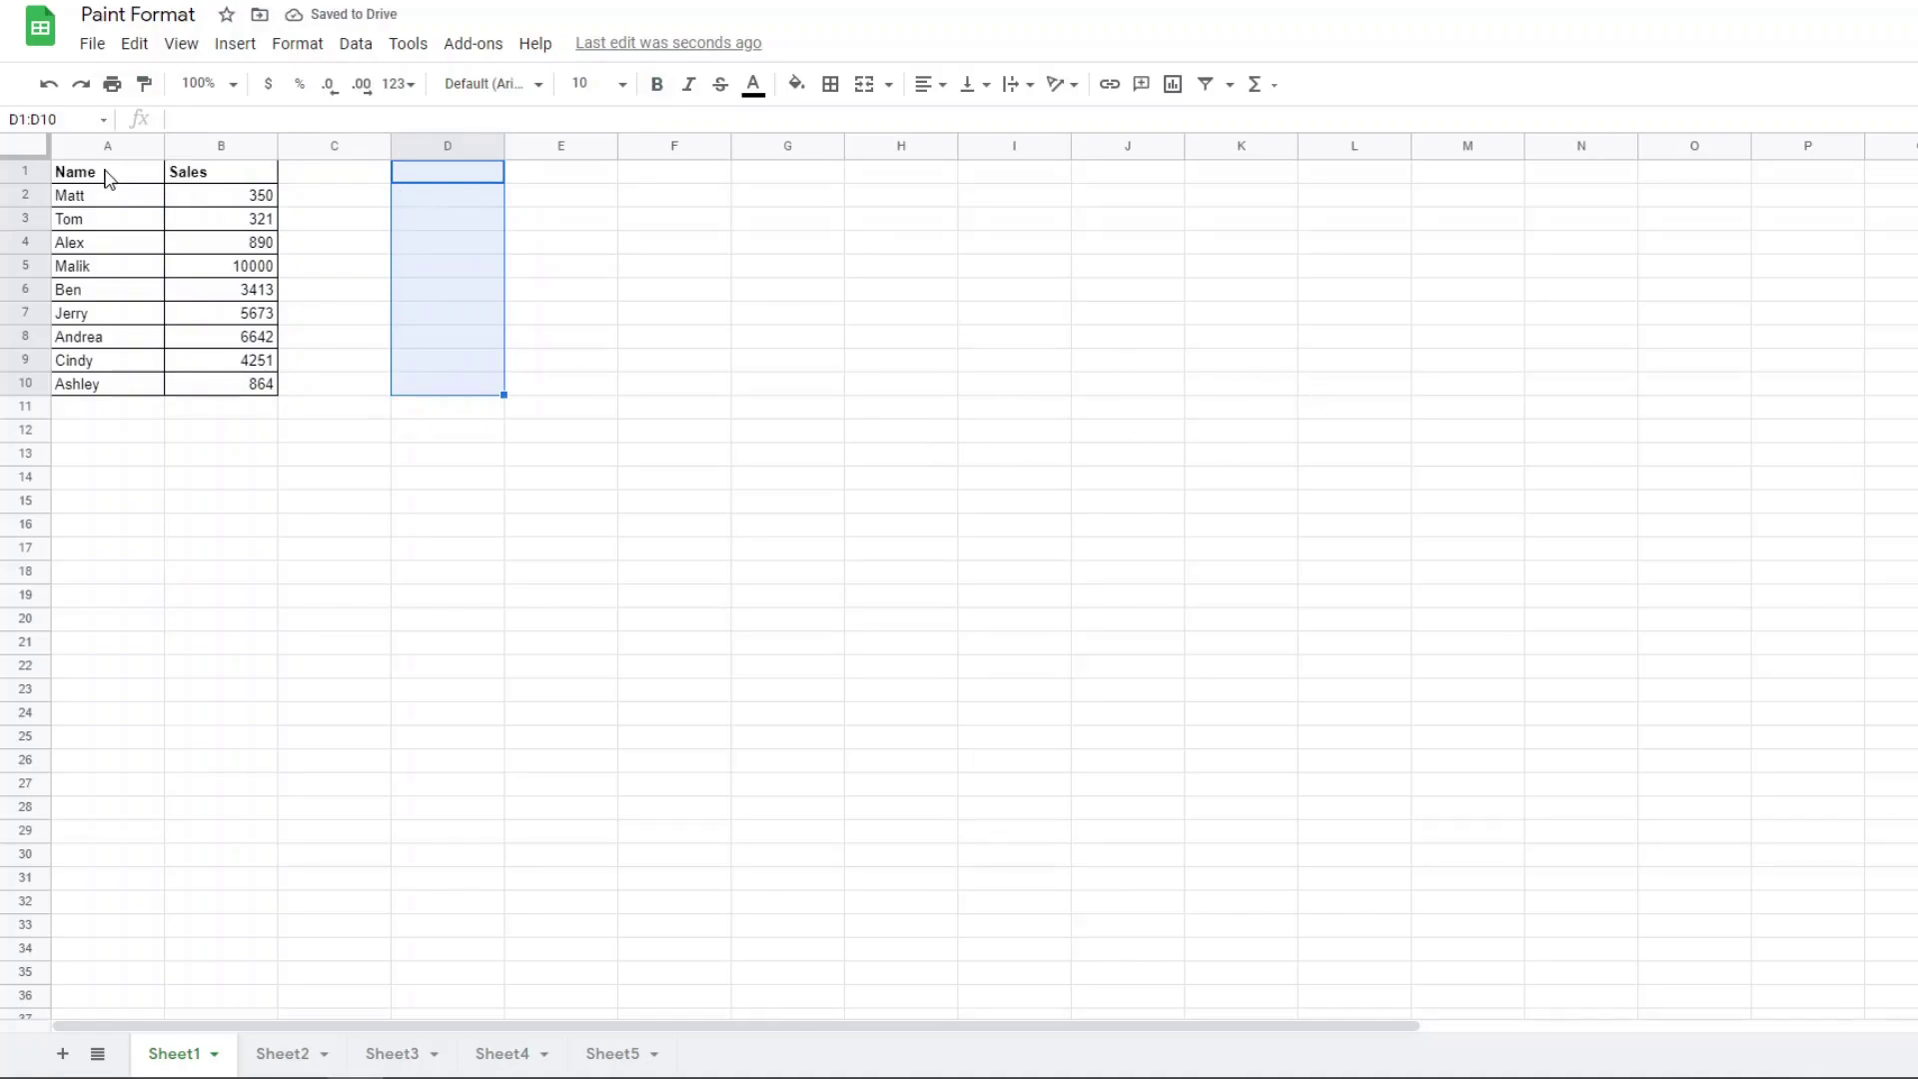
left_click_drag(106, 178, 239, 389)
Paint Sheet1's bold header and borders onto Sheet2's A1:B10, then switch to Sheet3.
left_click(145, 84)
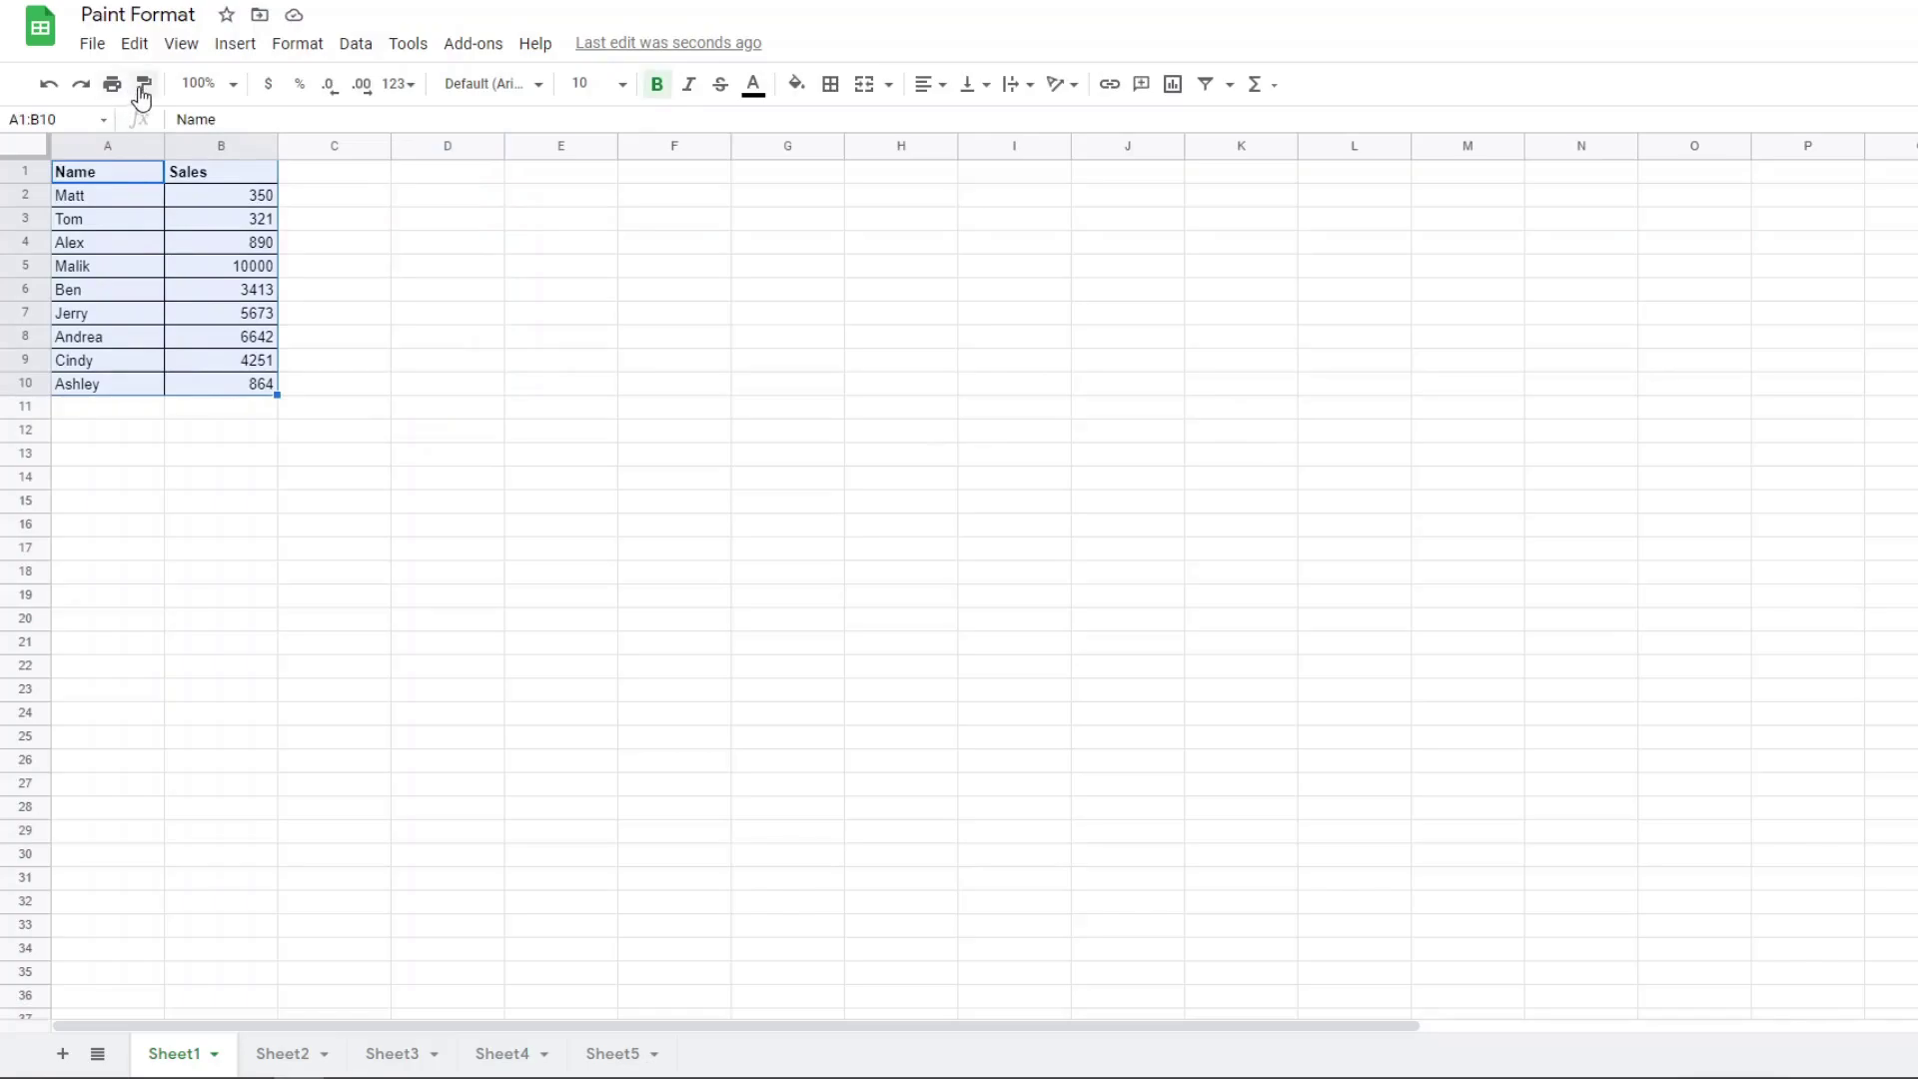
left_click(271, 1065)
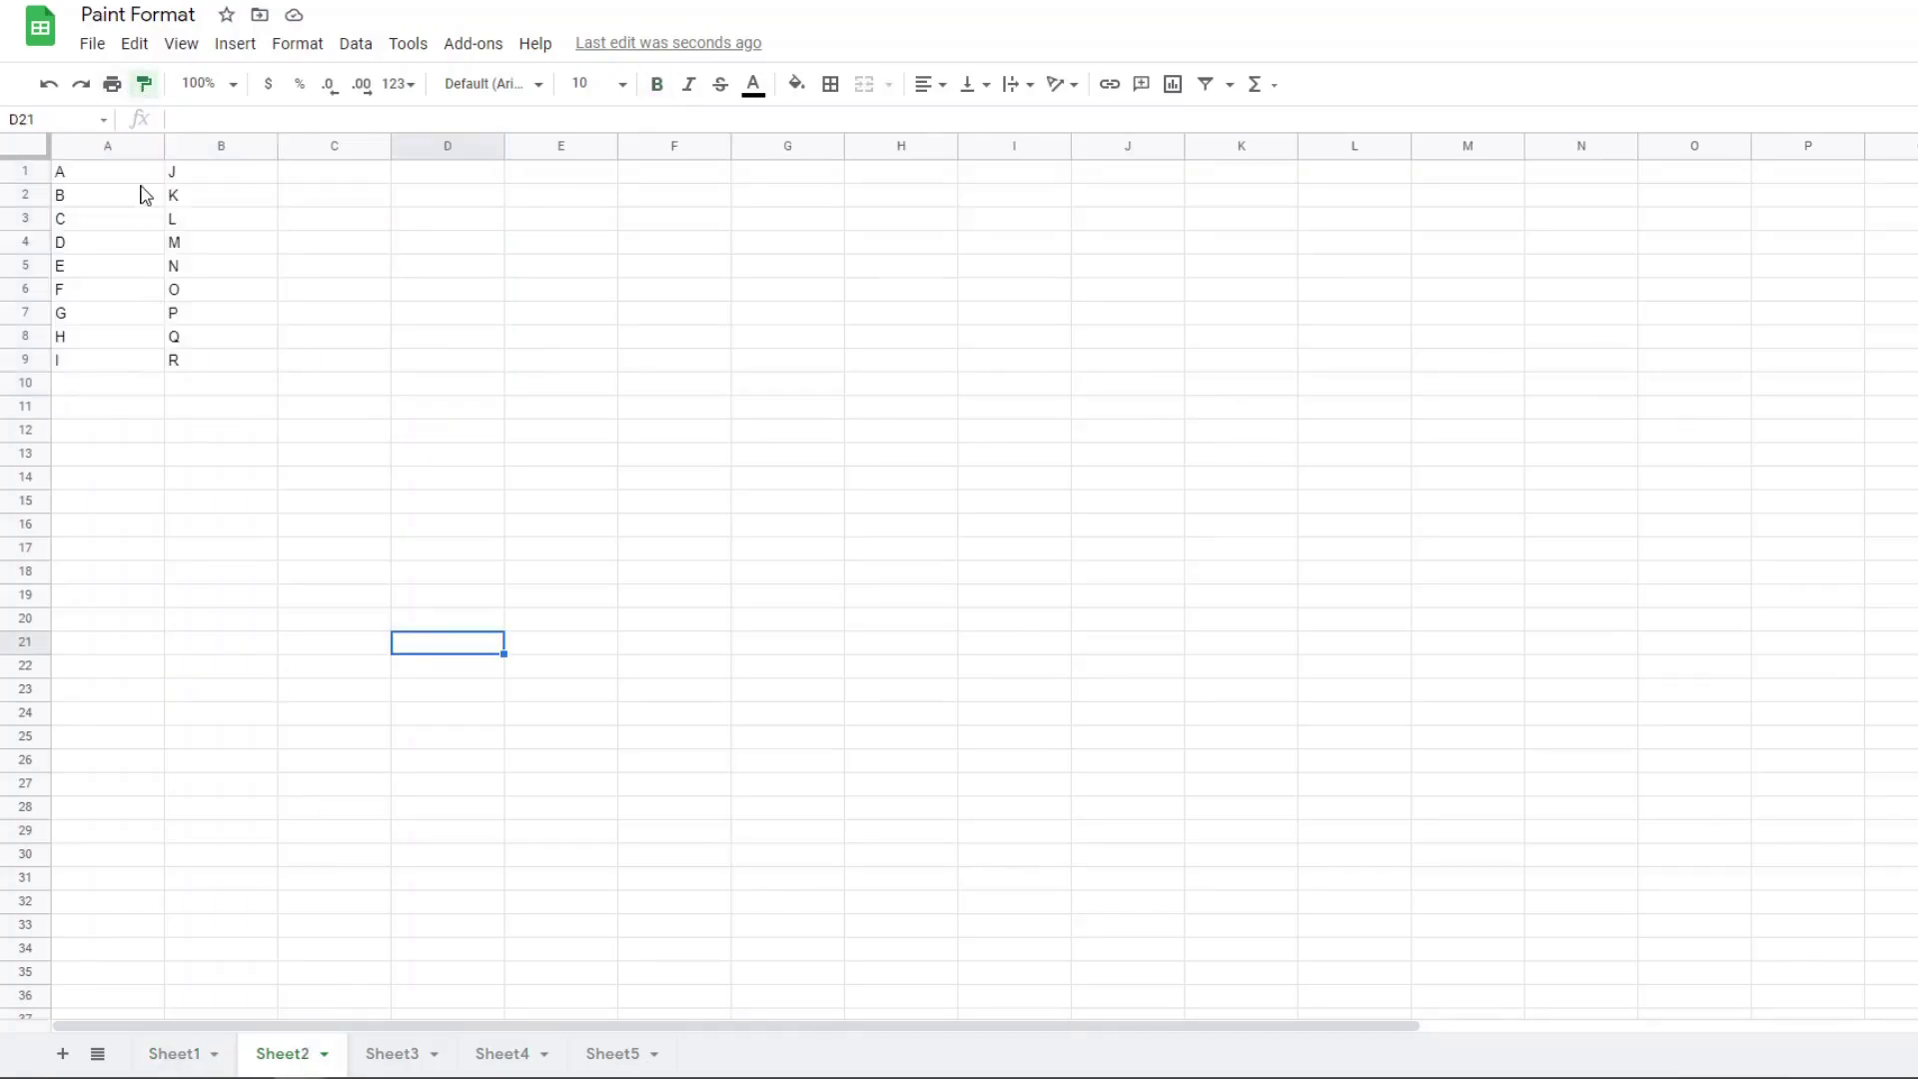
left_click_drag(107, 180, 242, 386)
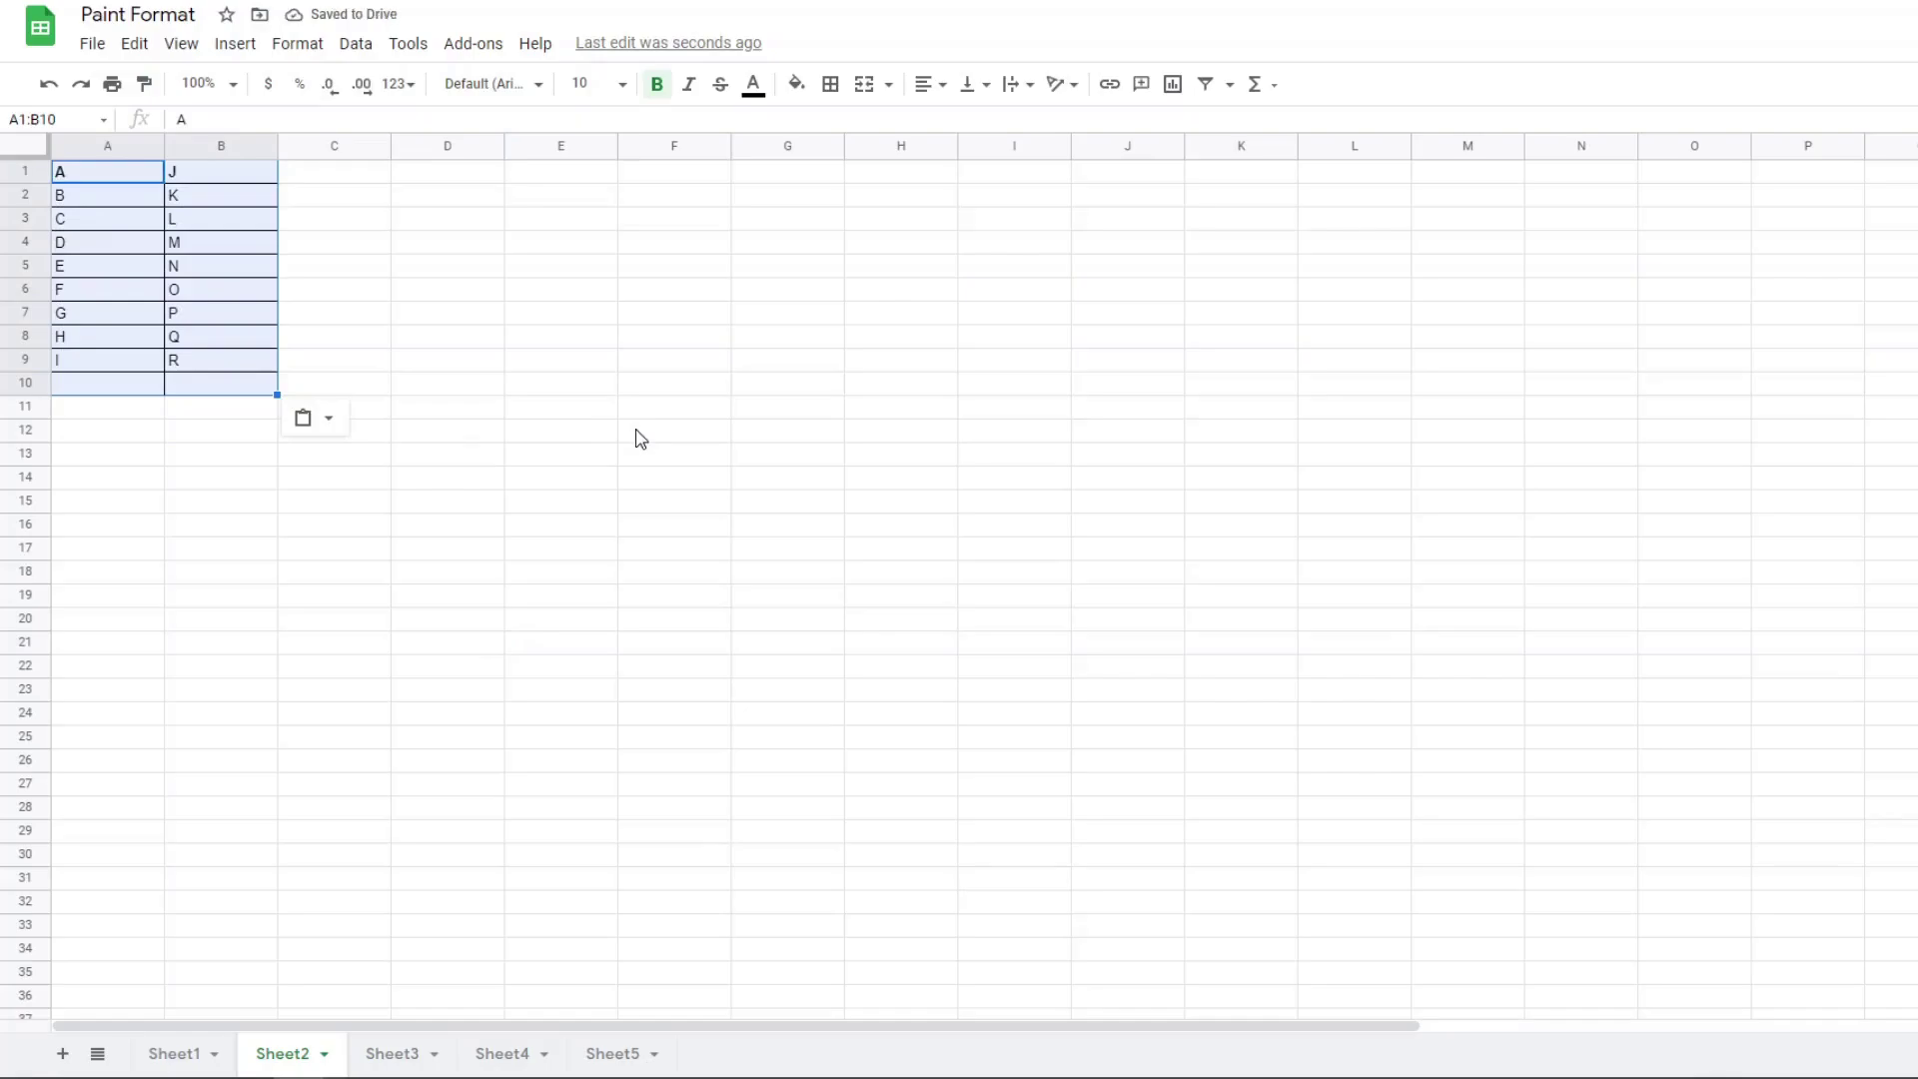
left_click(369, 1062)
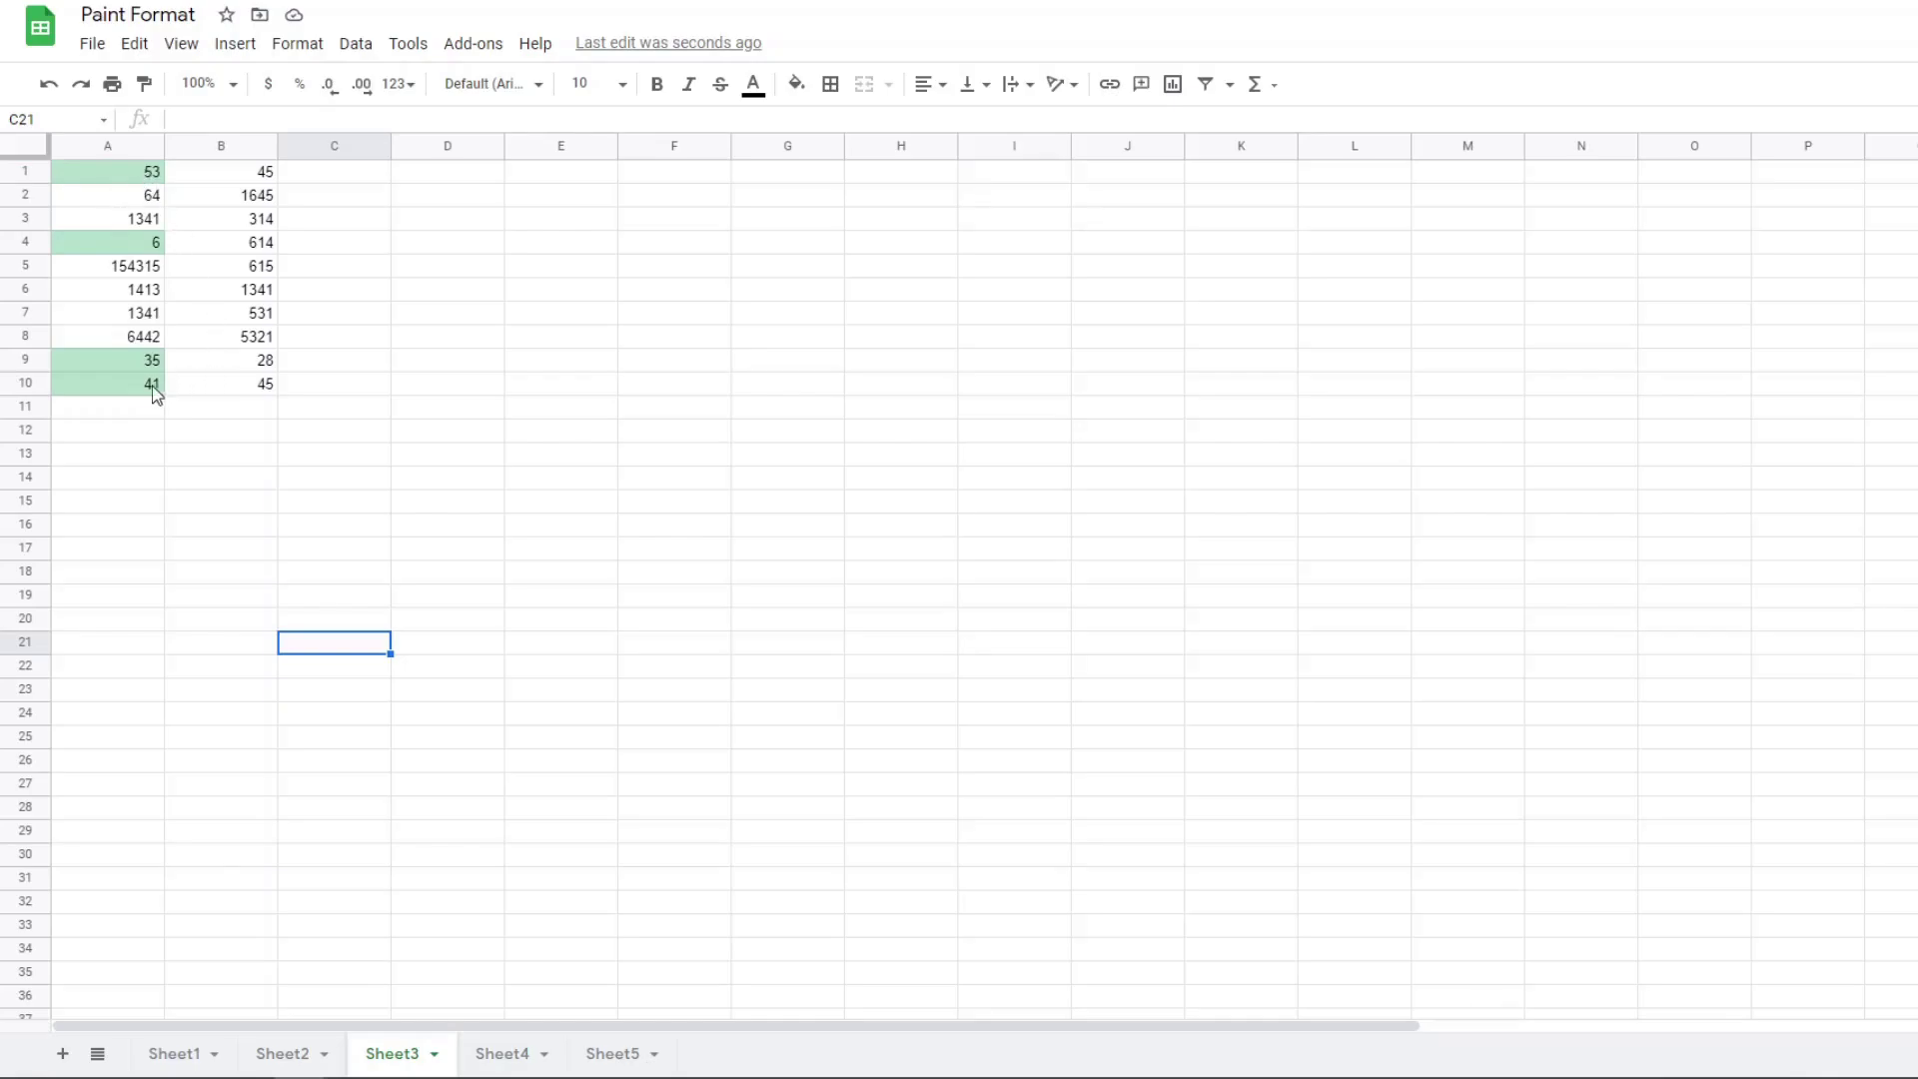
Paint column A's green conditional fill from A1:A10 onto B1:B10 on Sheet3.
left_click_drag(152, 392, 140, 337)
left_click(125, 168, "shift")
left_click(145, 84)
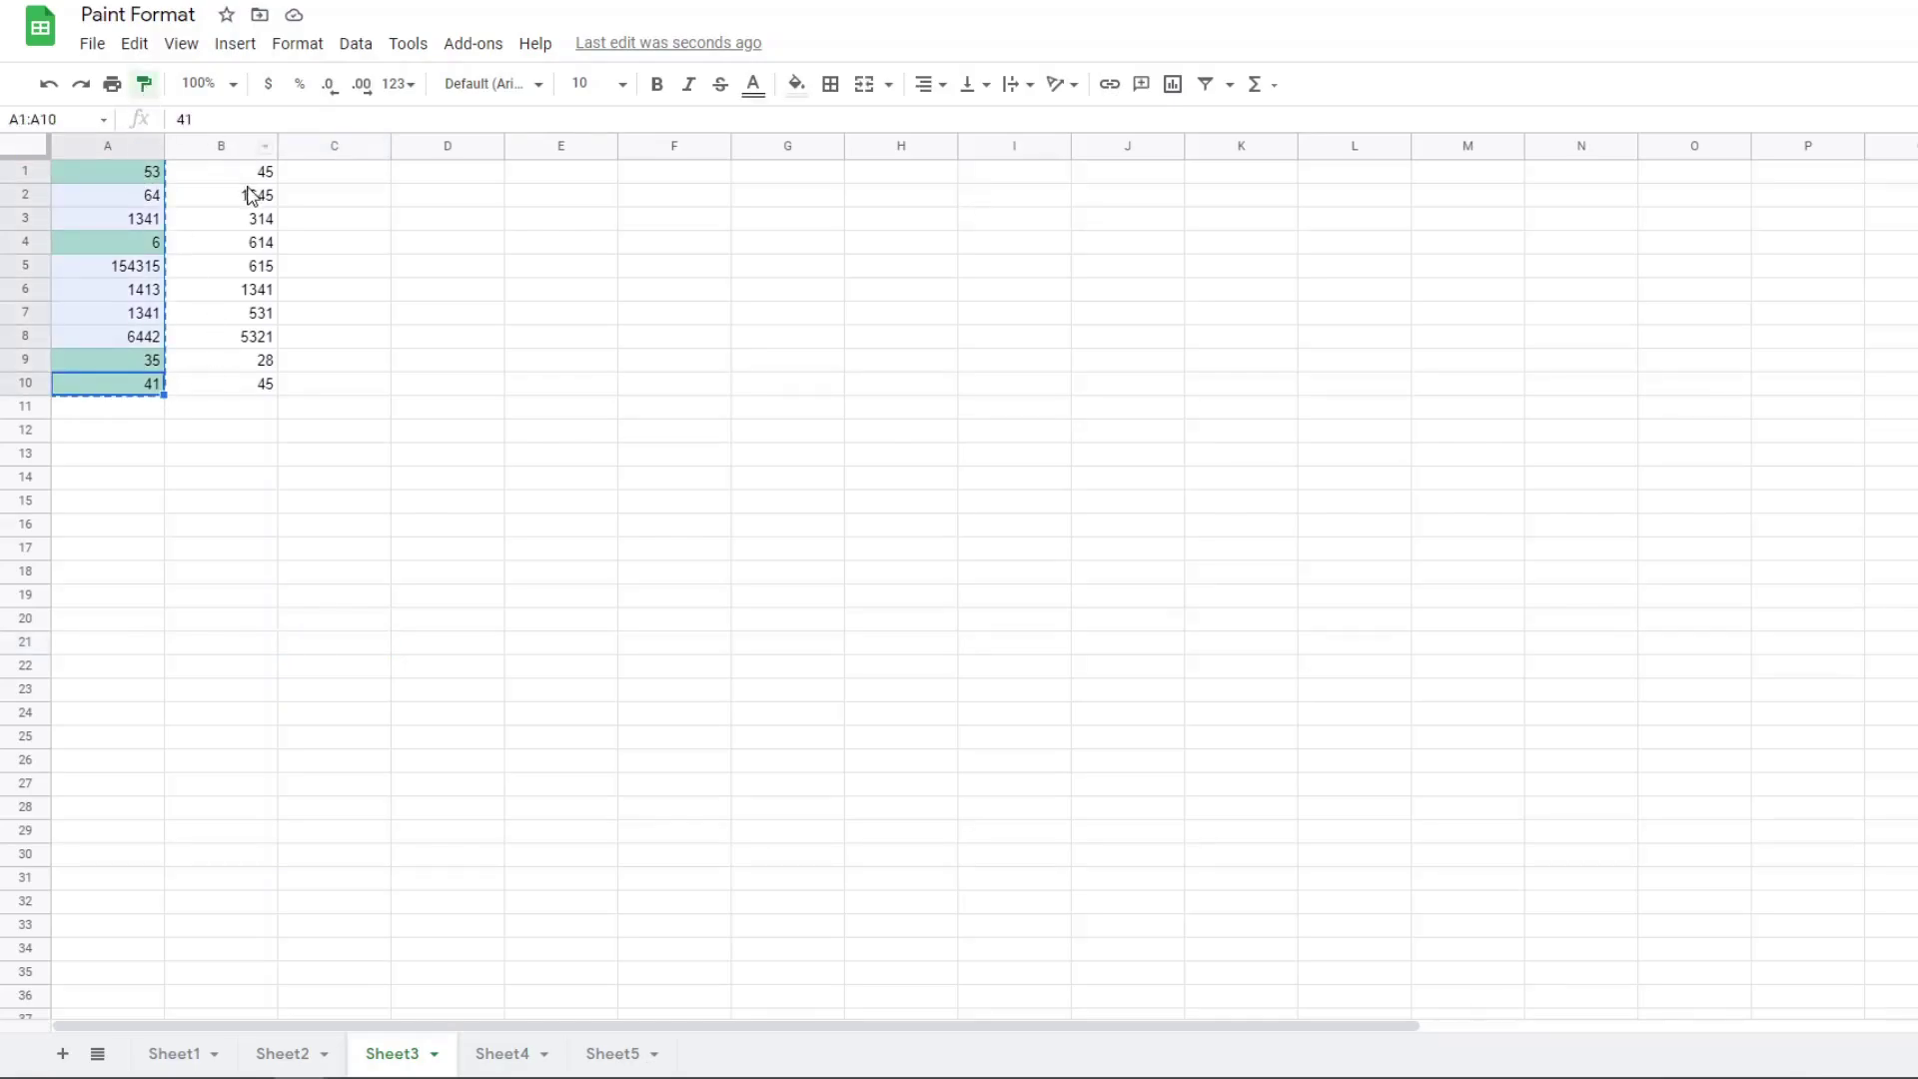
left_click_drag(239, 178, 240, 387)
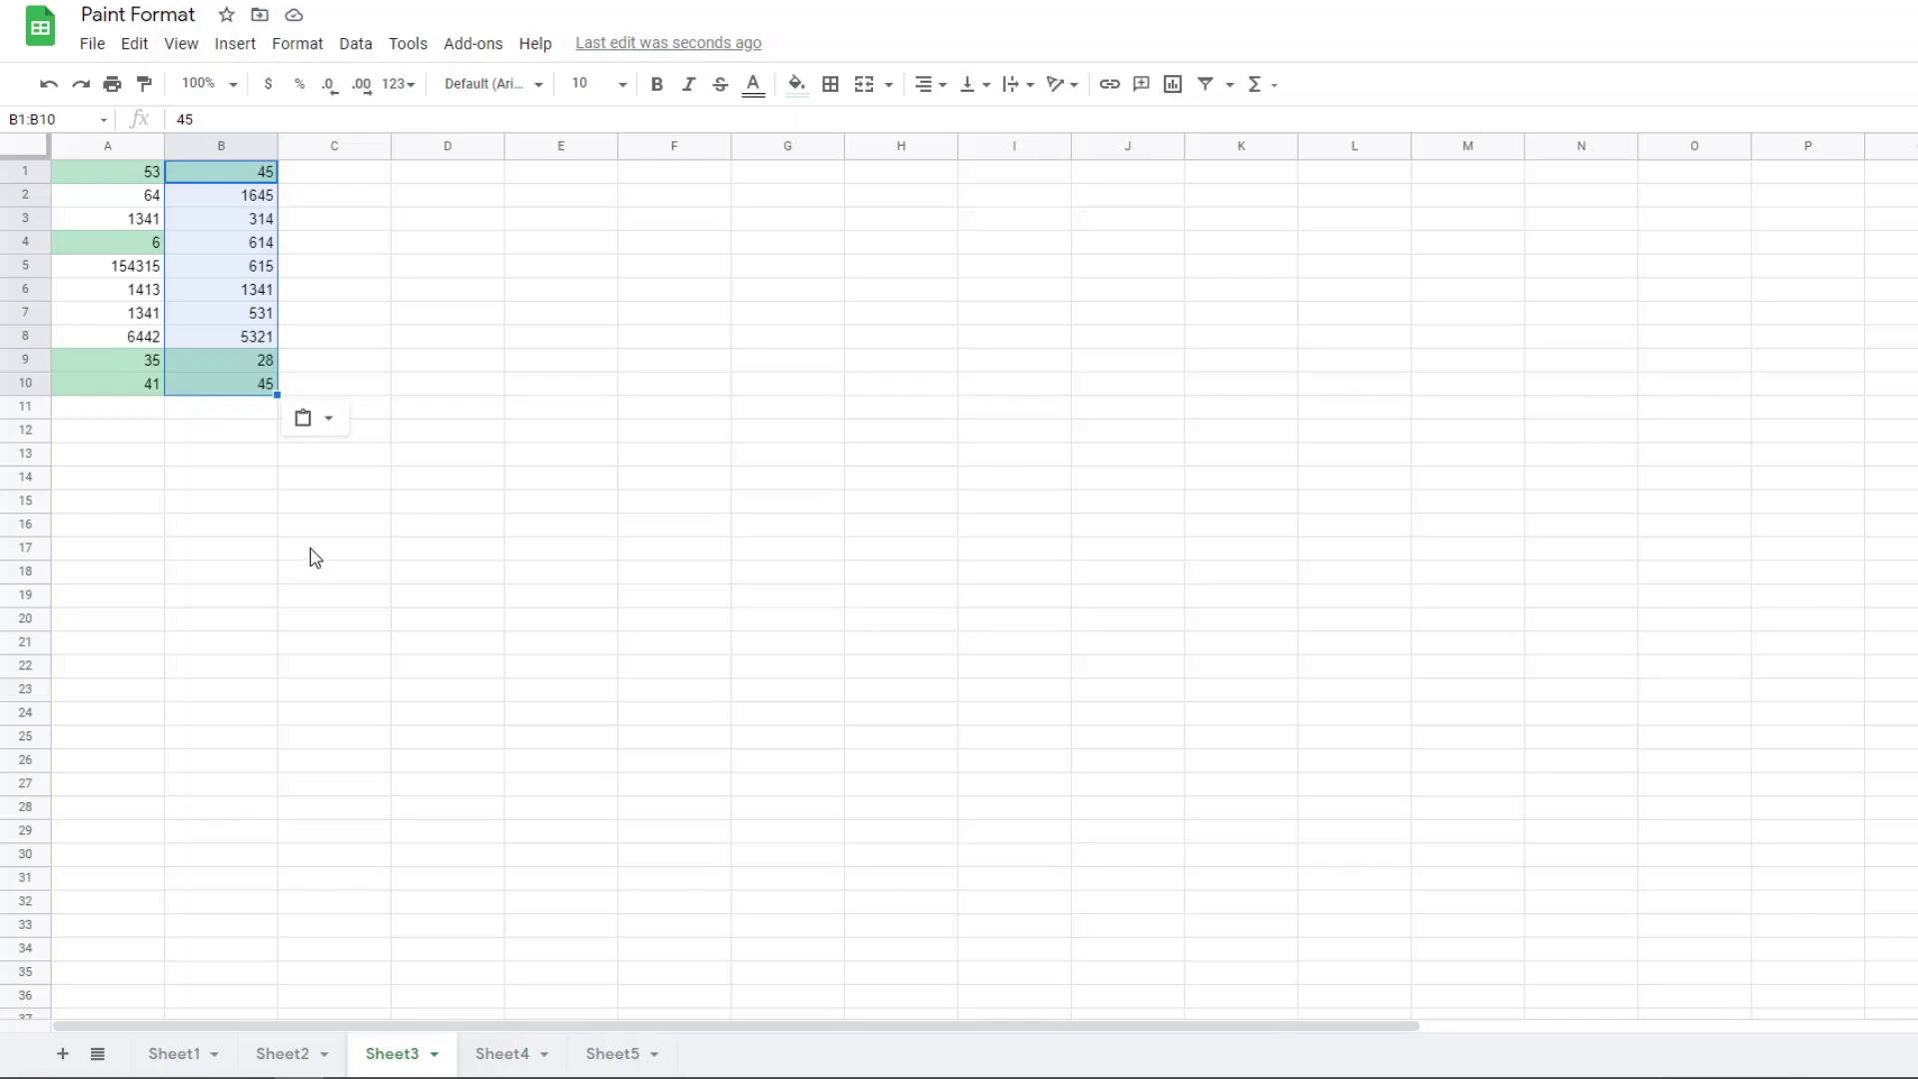
On Sheet4, paint column A's gray fill onto the whole of column C.
left_click(475, 1057)
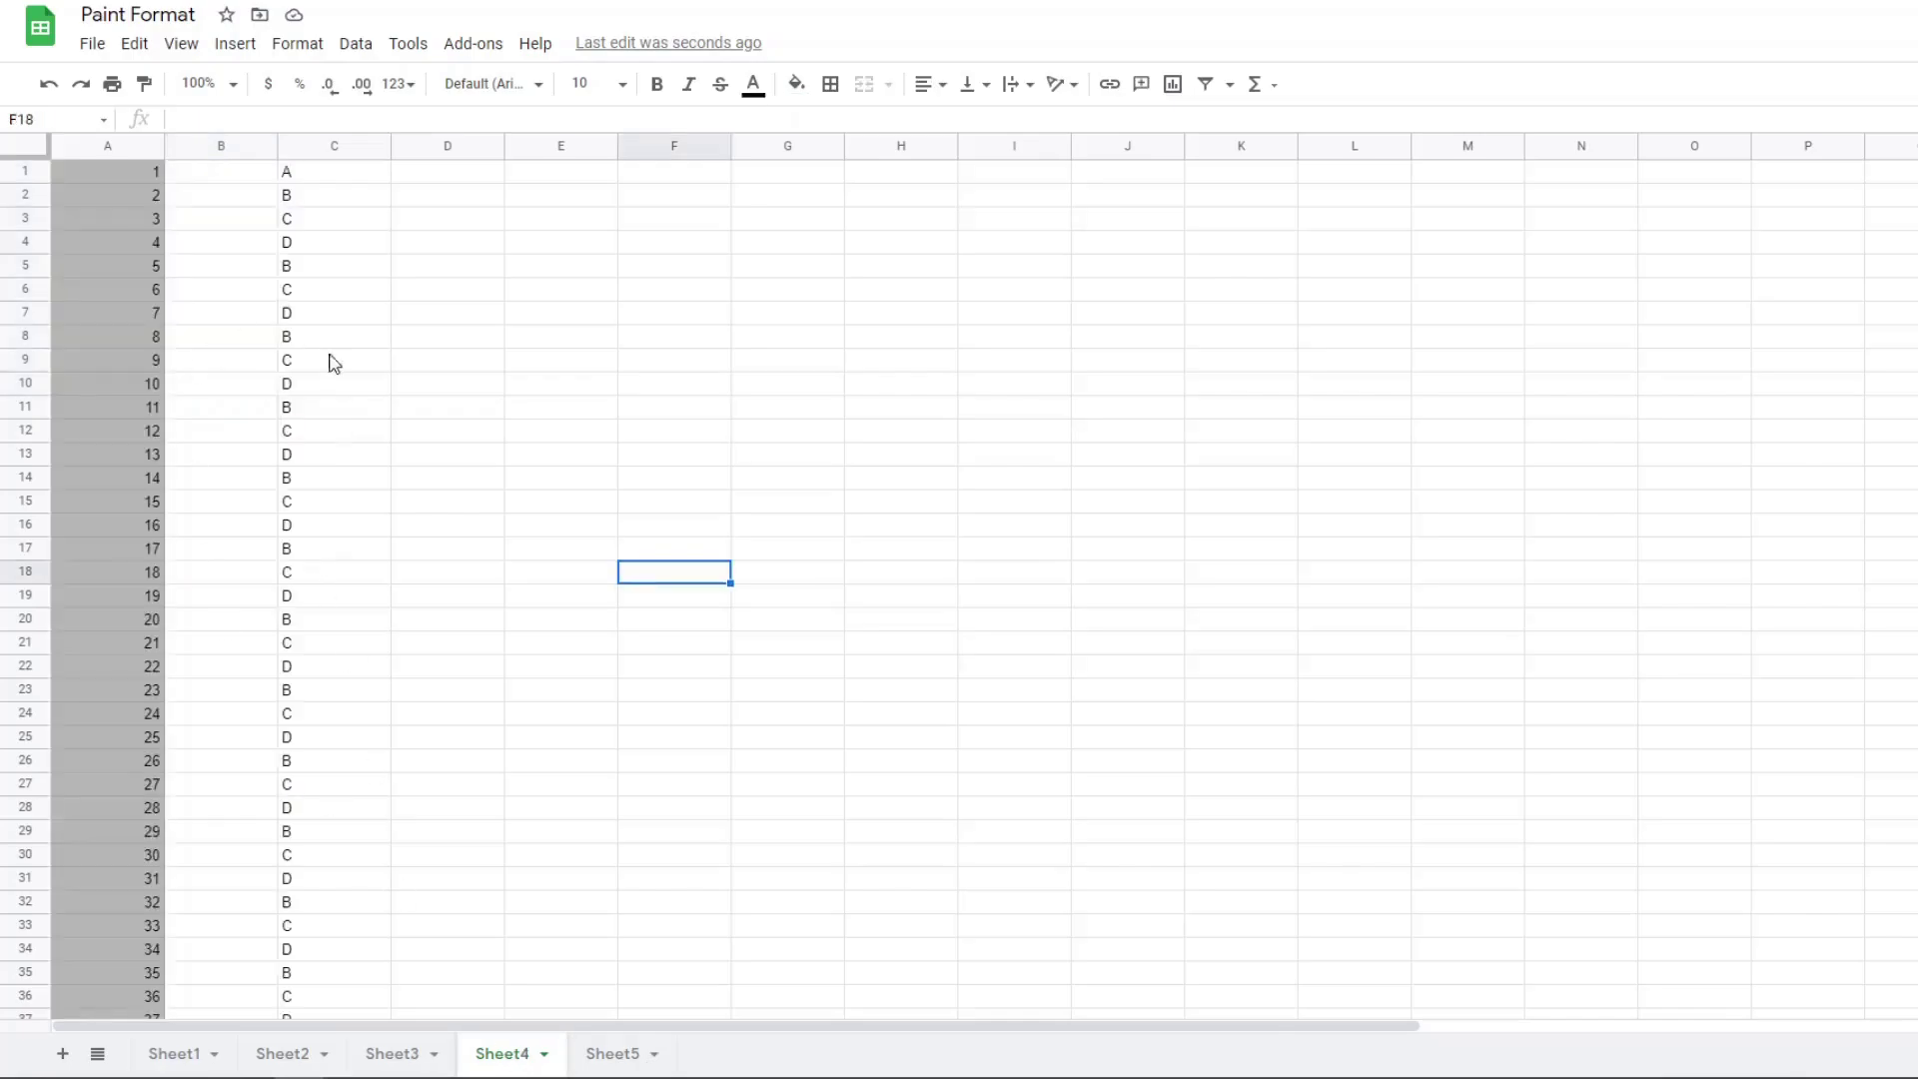
left_click(92, 150)
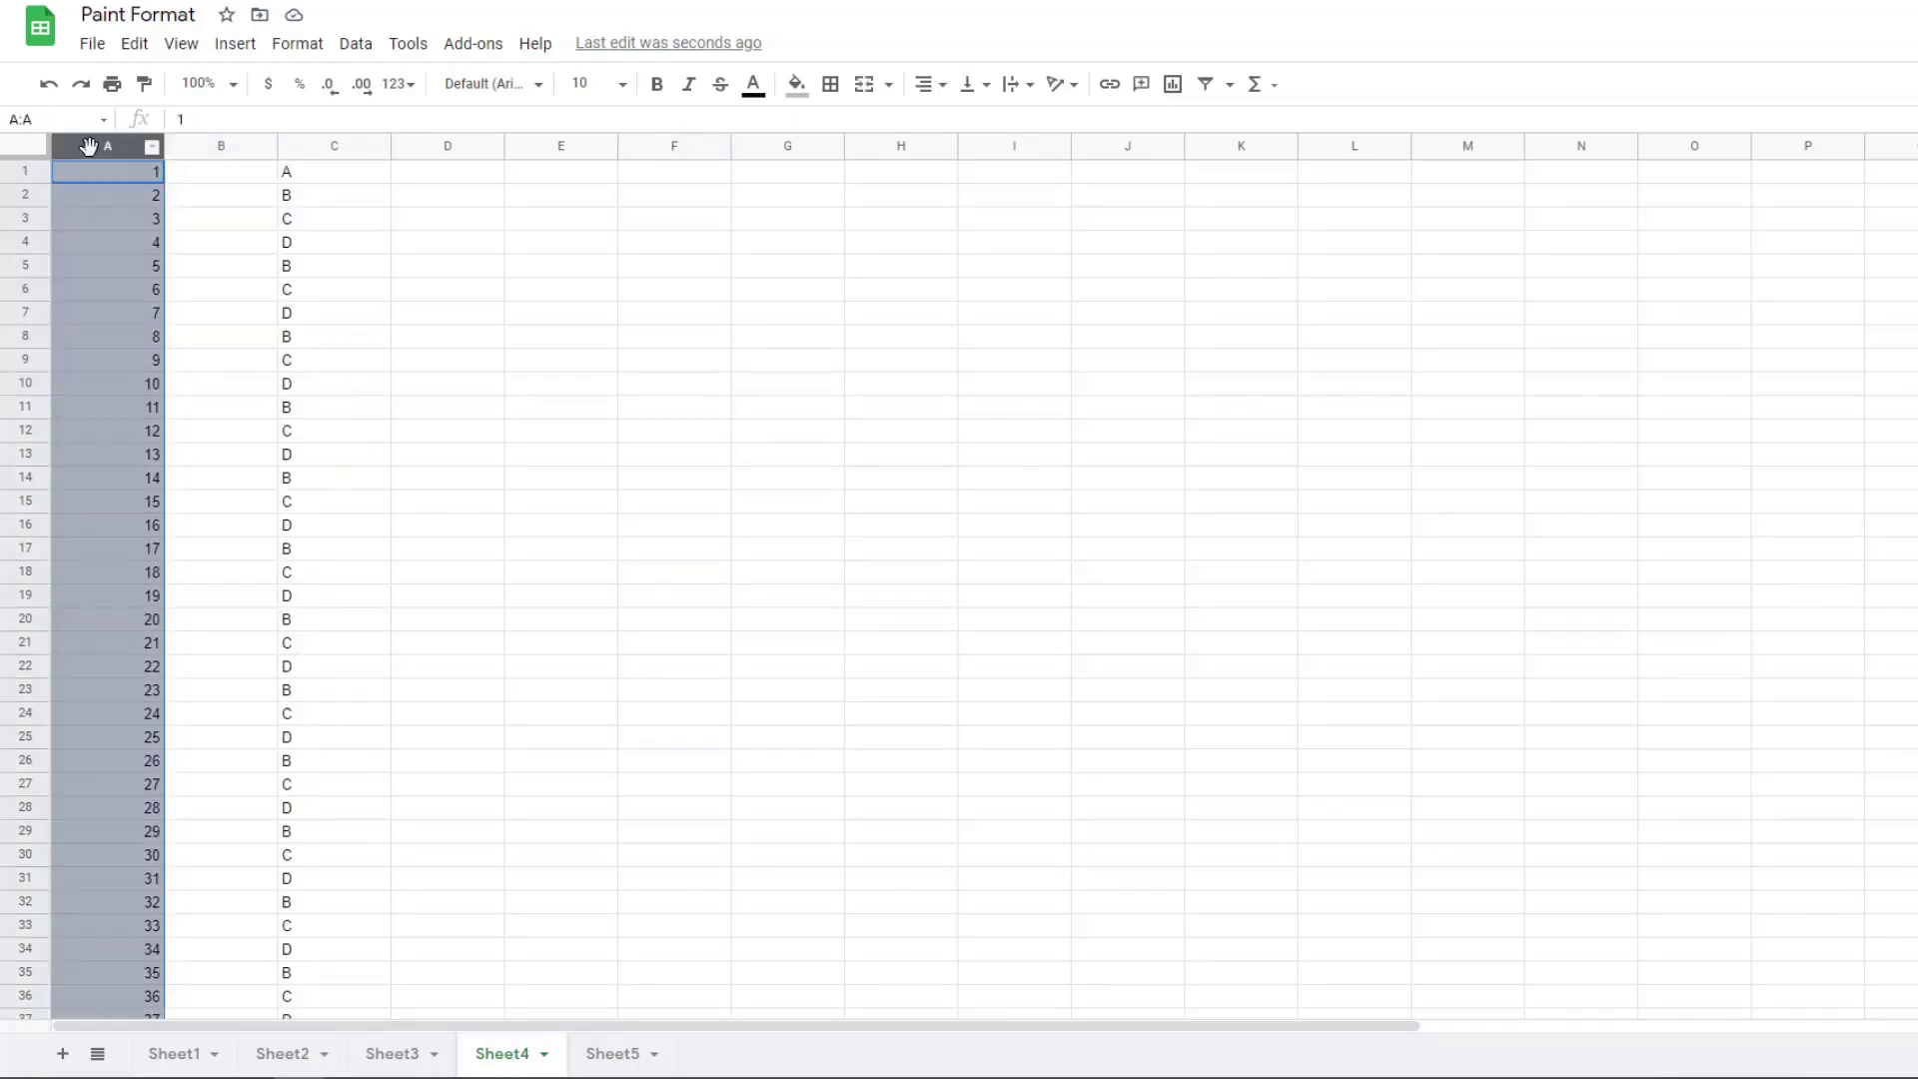
left_click(17, 312)
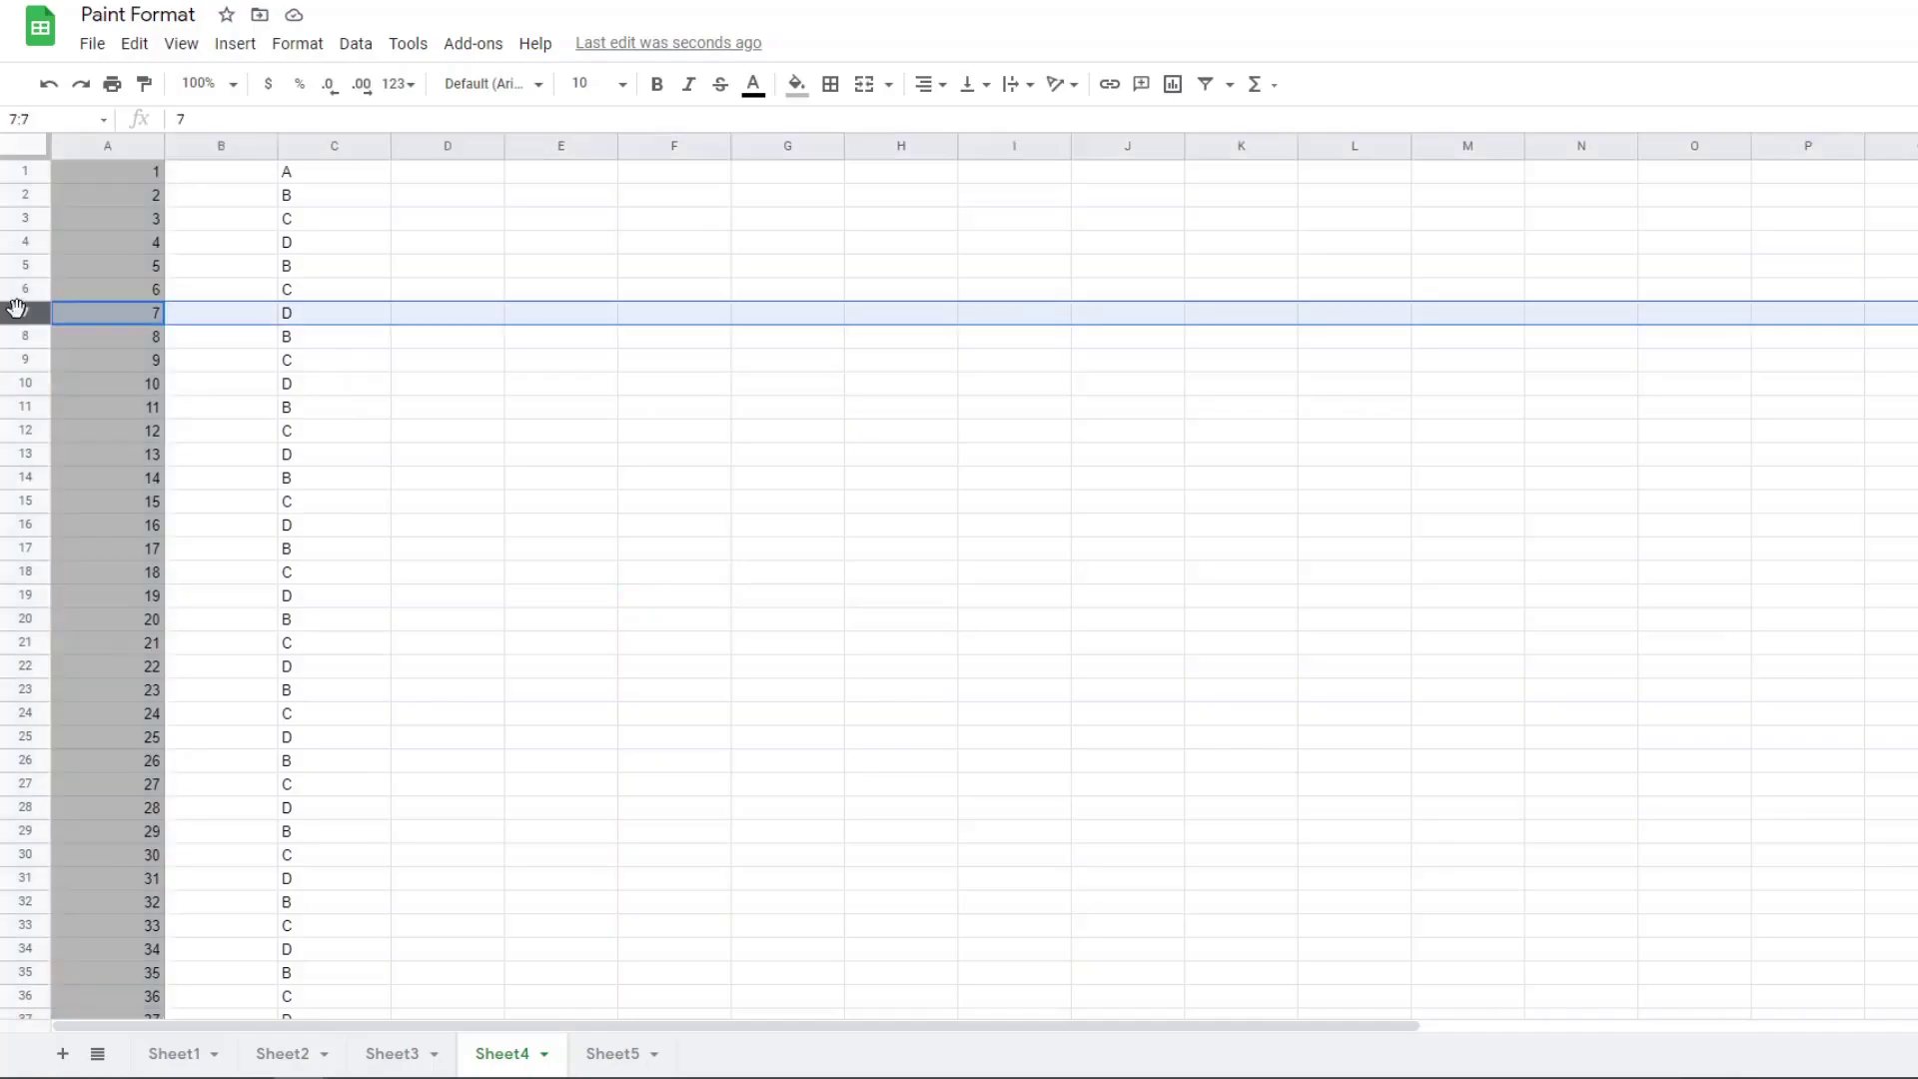
left_click(88, 150)
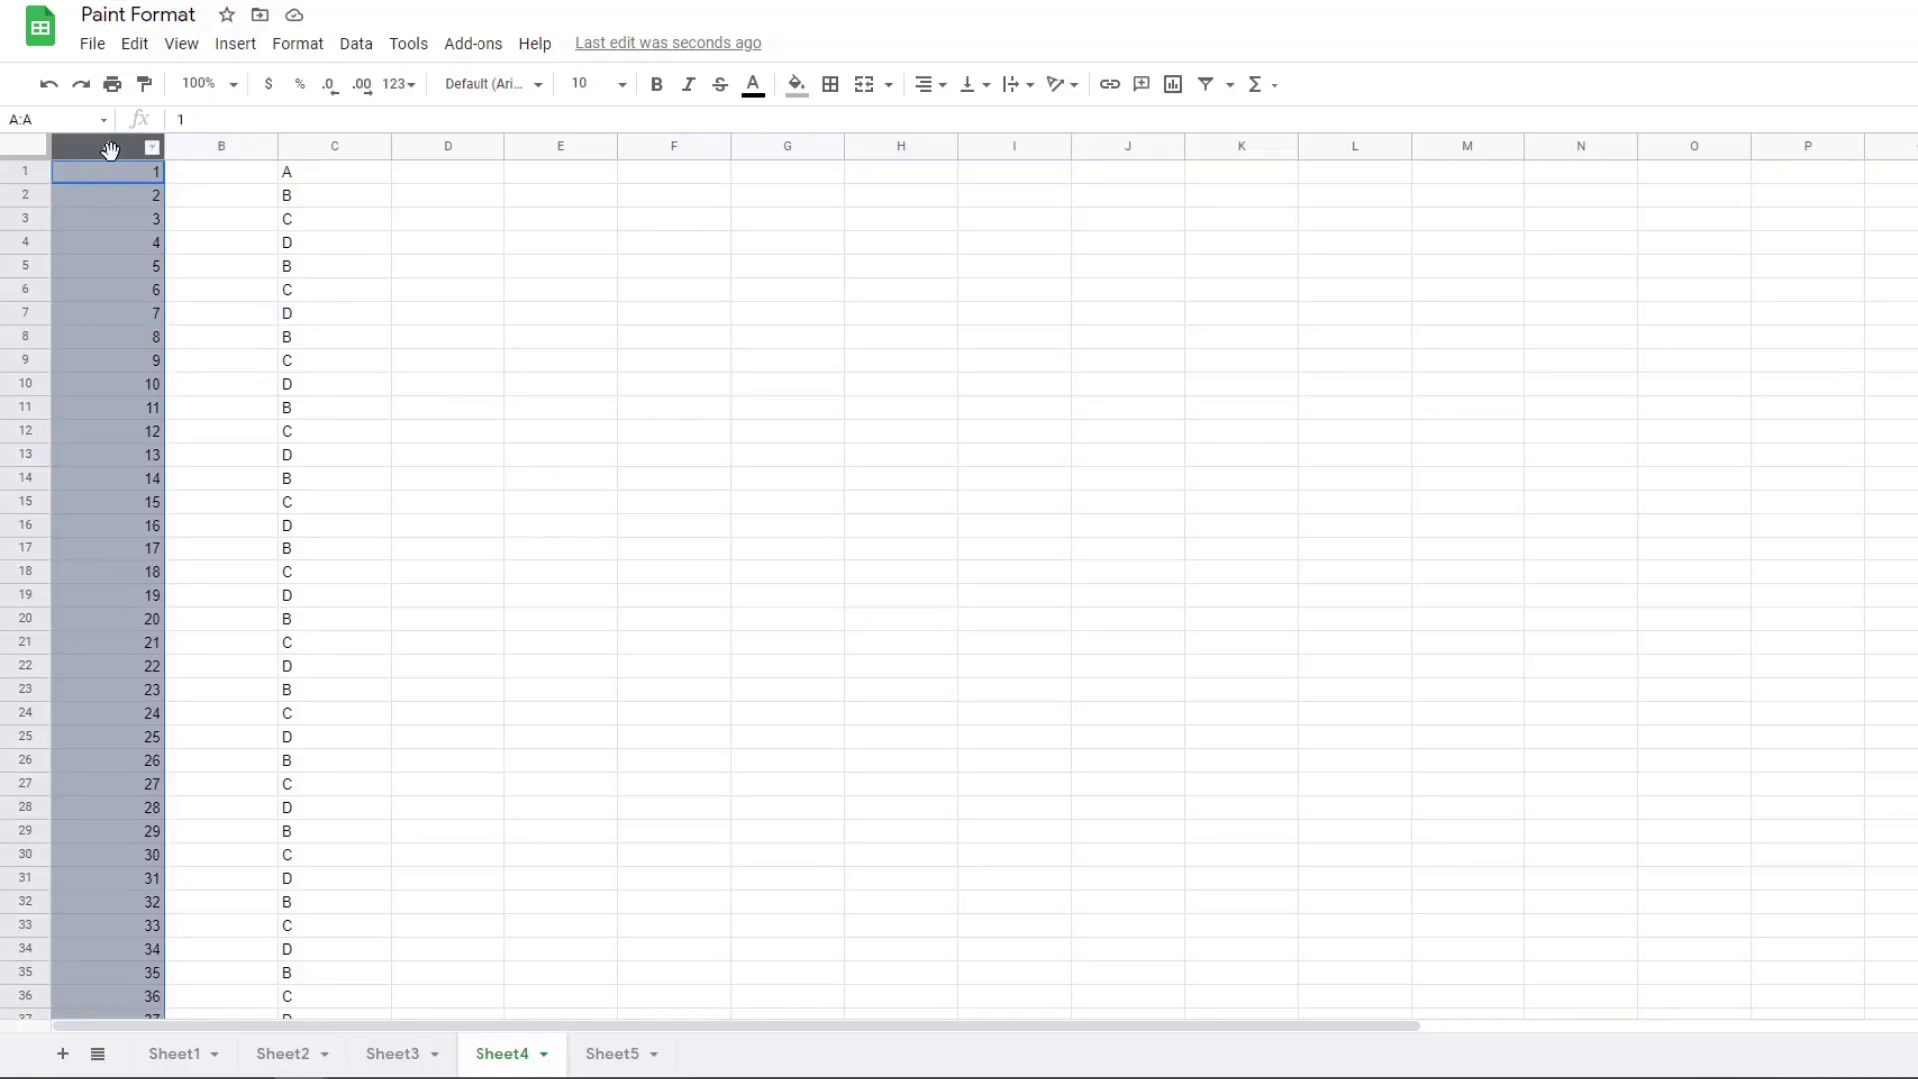
left_click(145, 84)
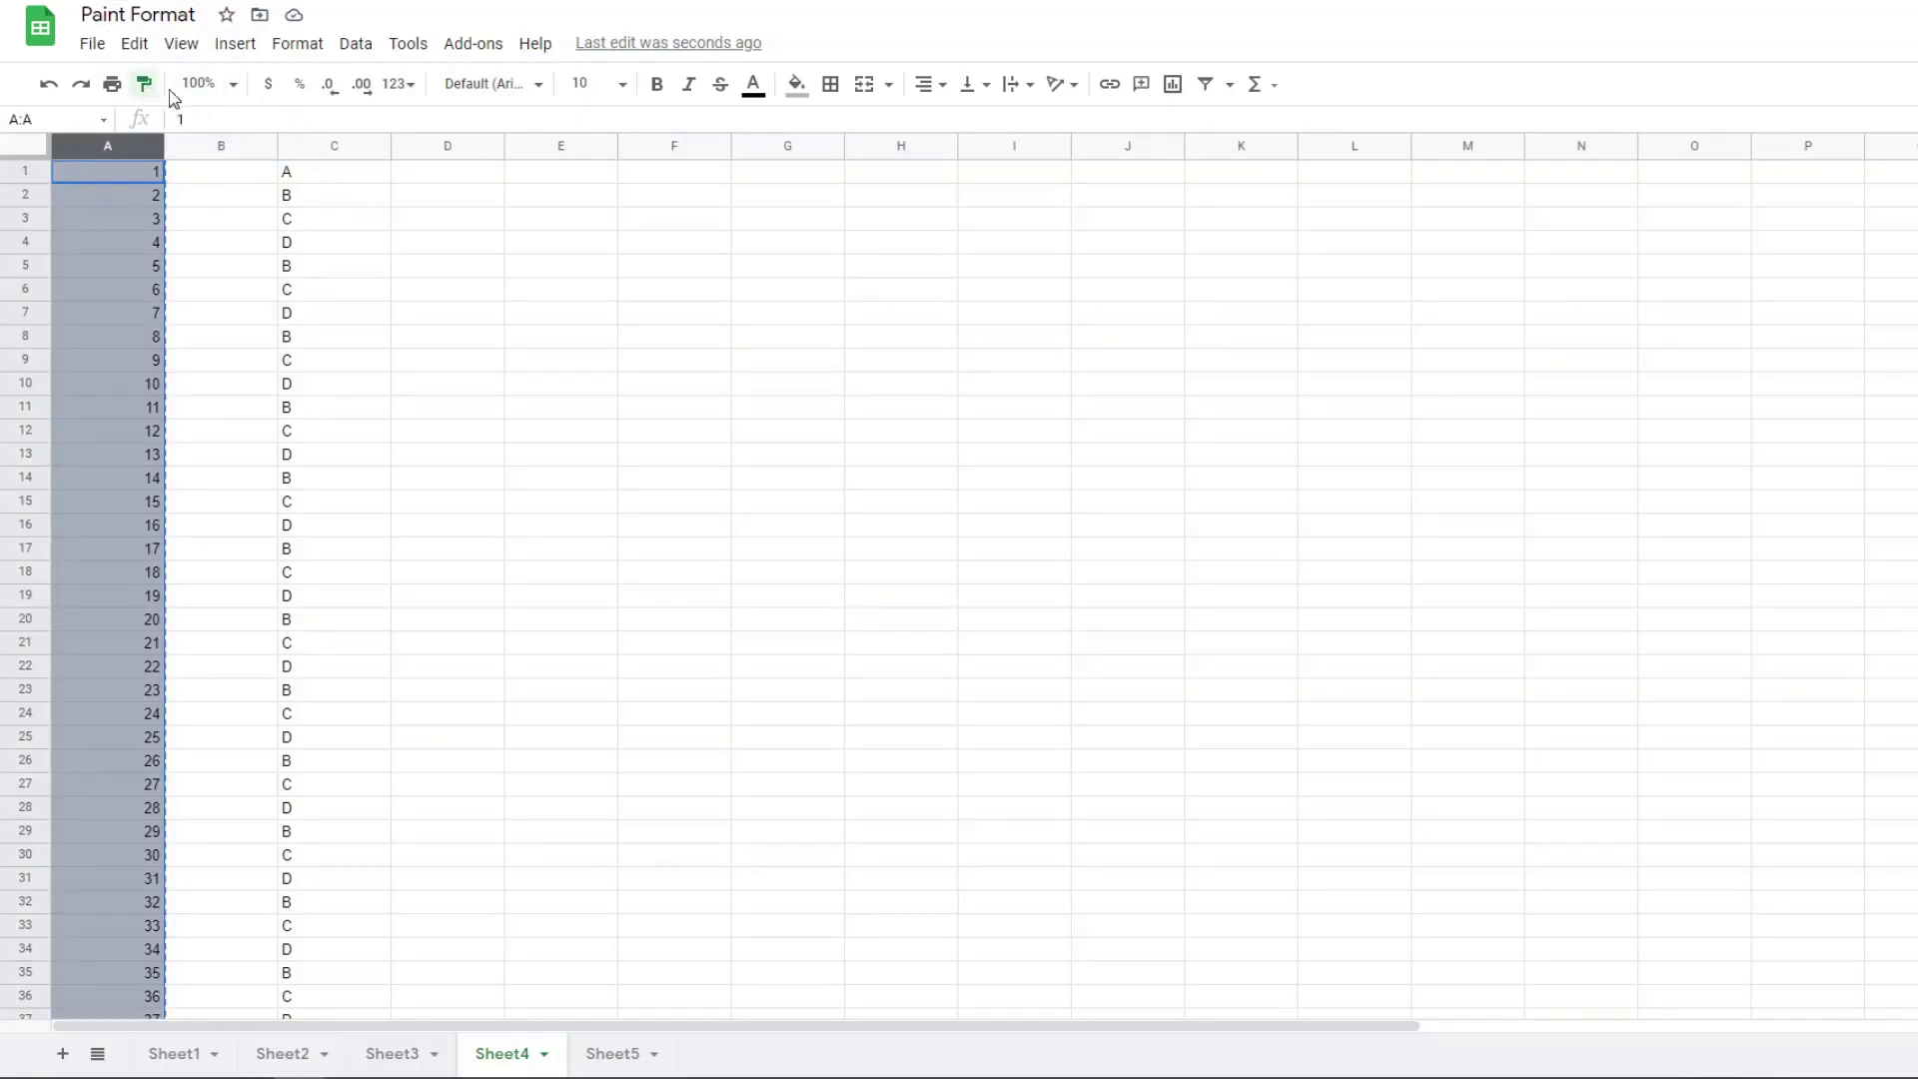
left_click(312, 145)
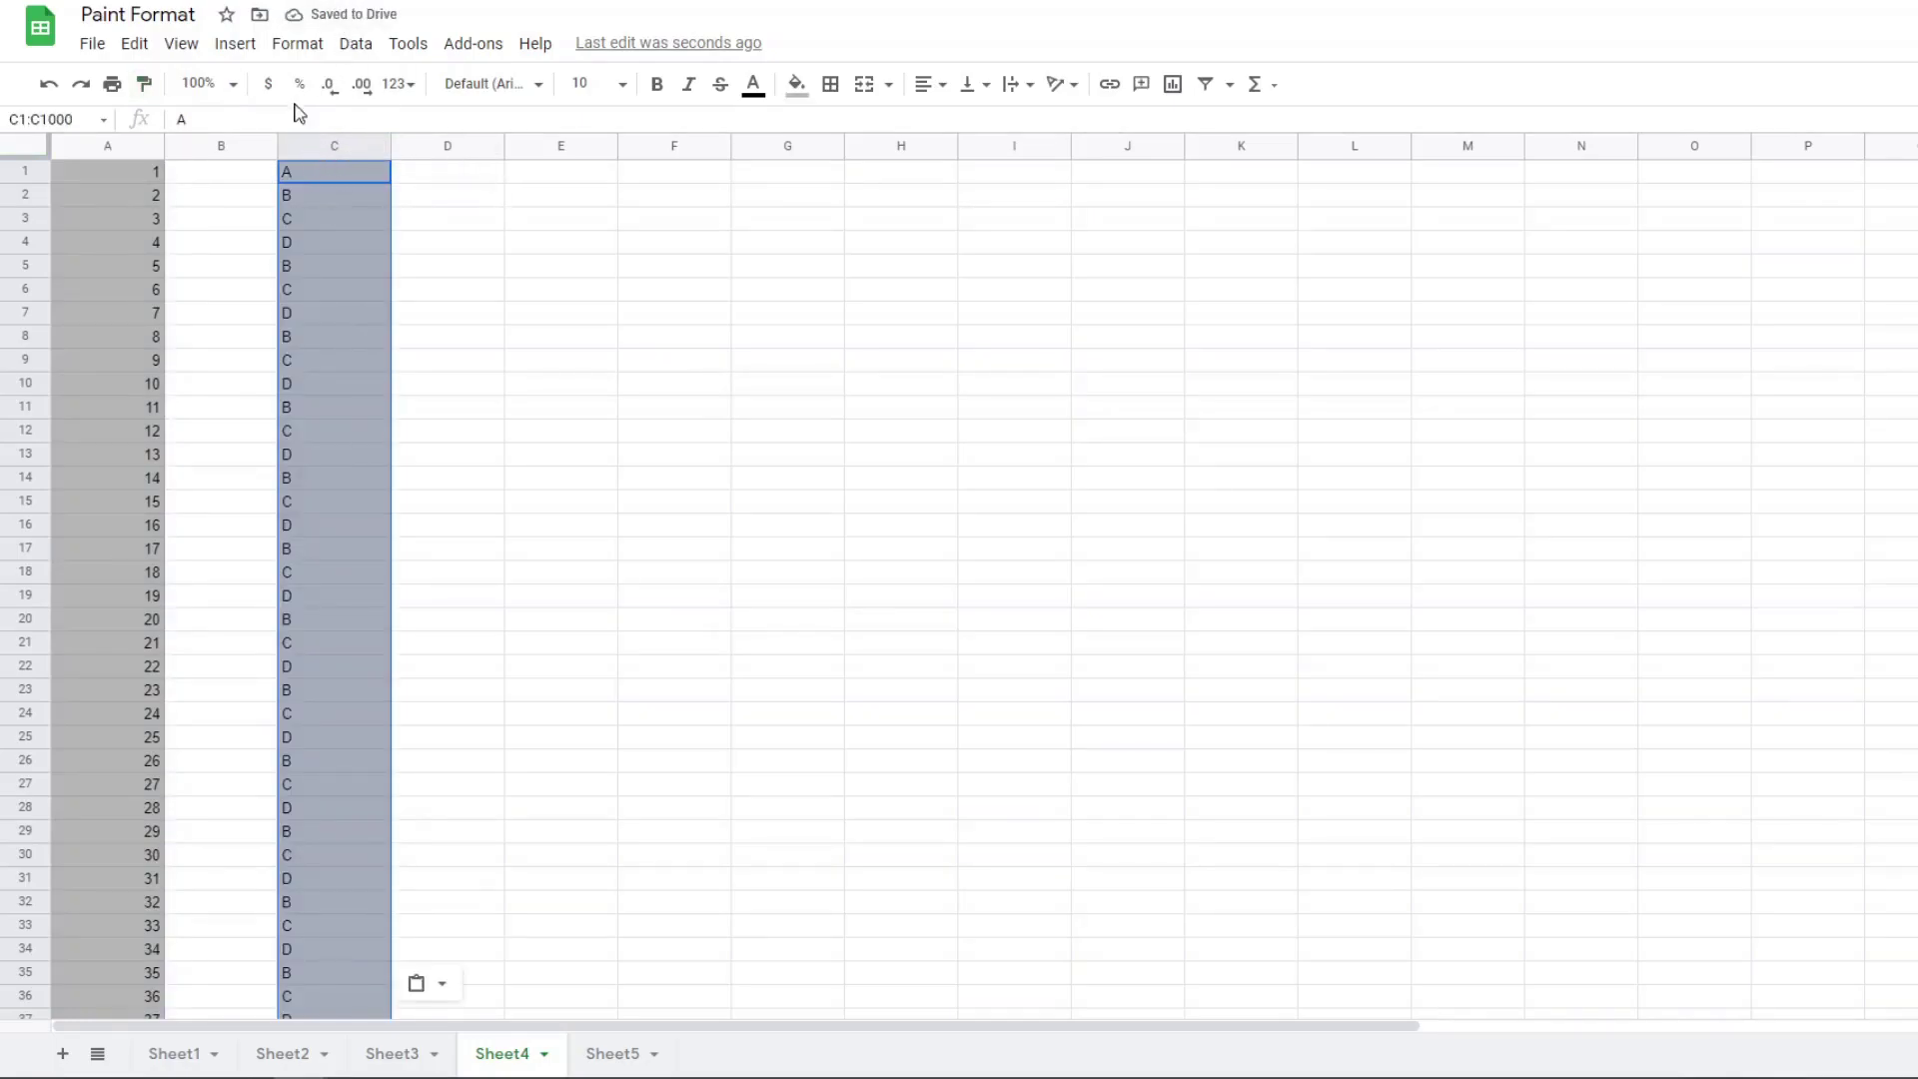
scroll(356, 388, "down", 4)
scroll(356, 390, "up", 4)
On Sheet5, copy A2's orange fill onto A5 with Paint format.
left_click(610, 1054)
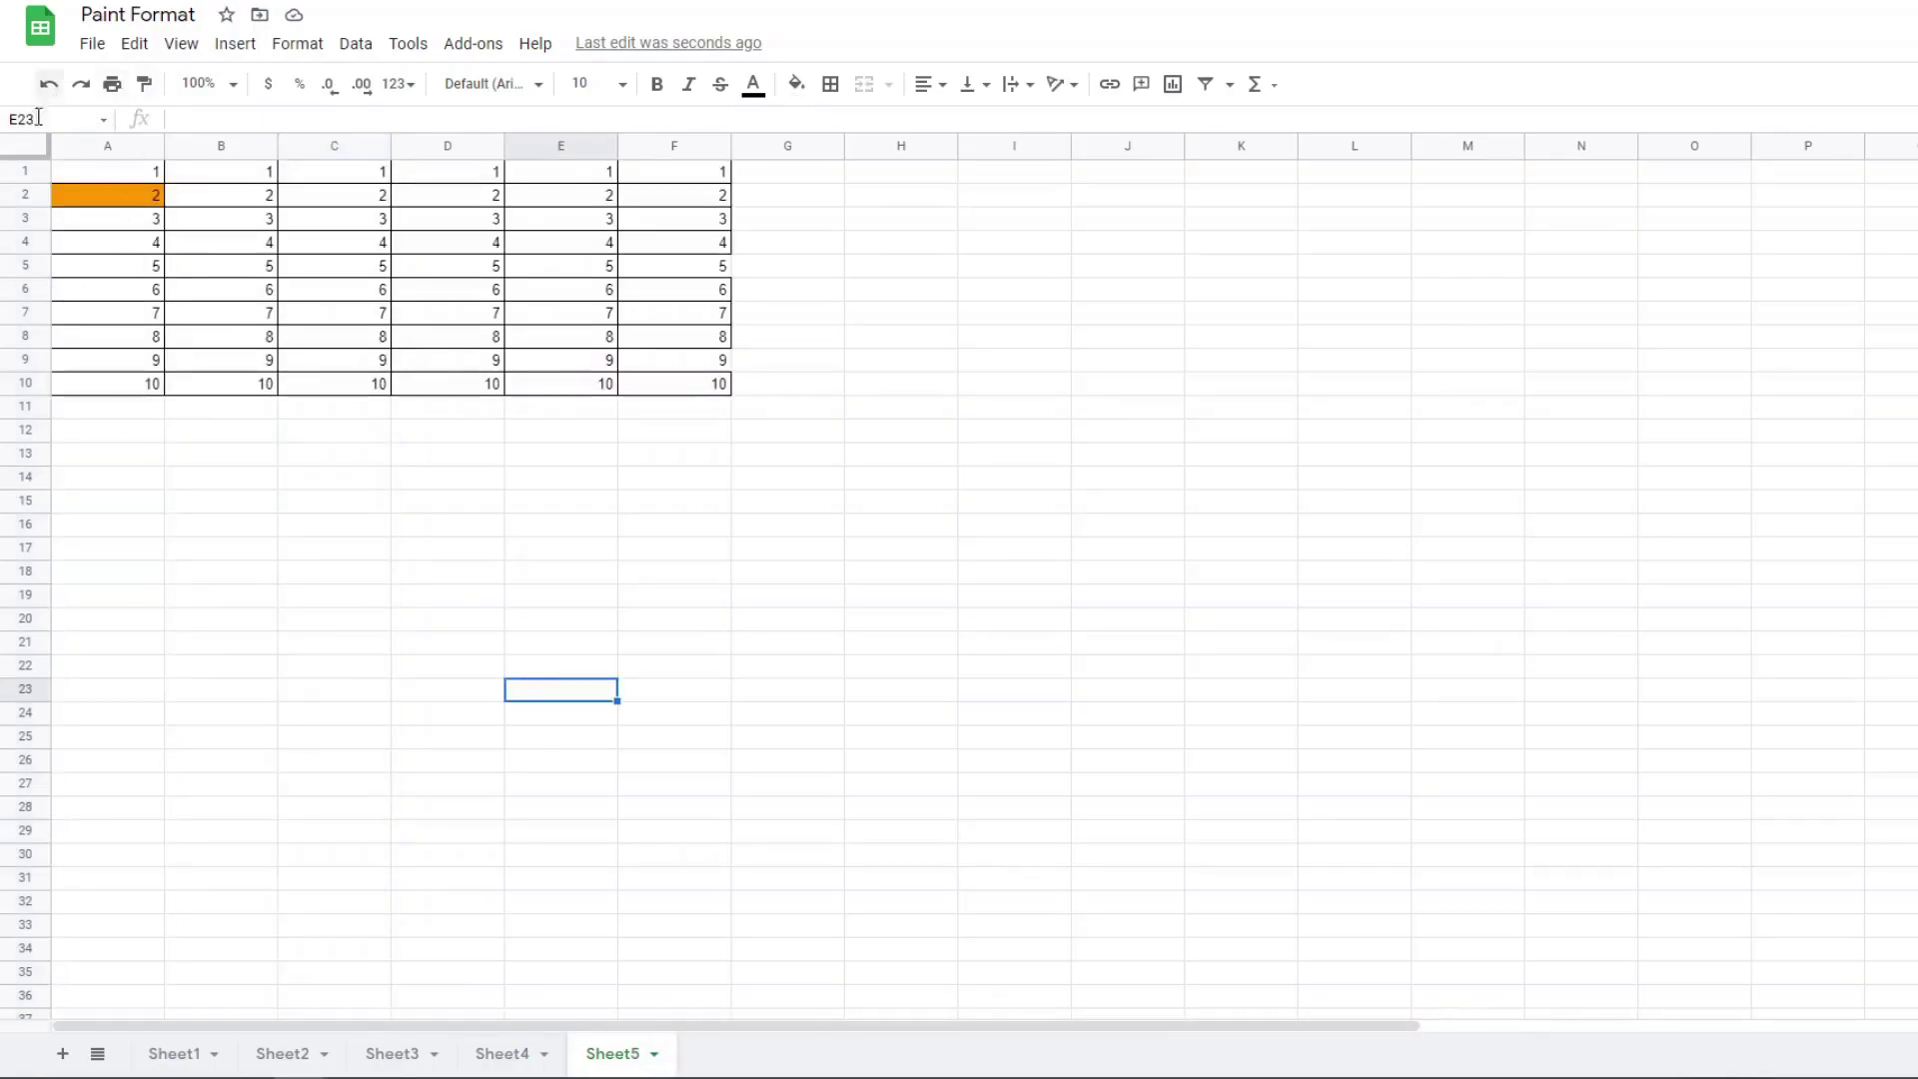
left_click(131, 198)
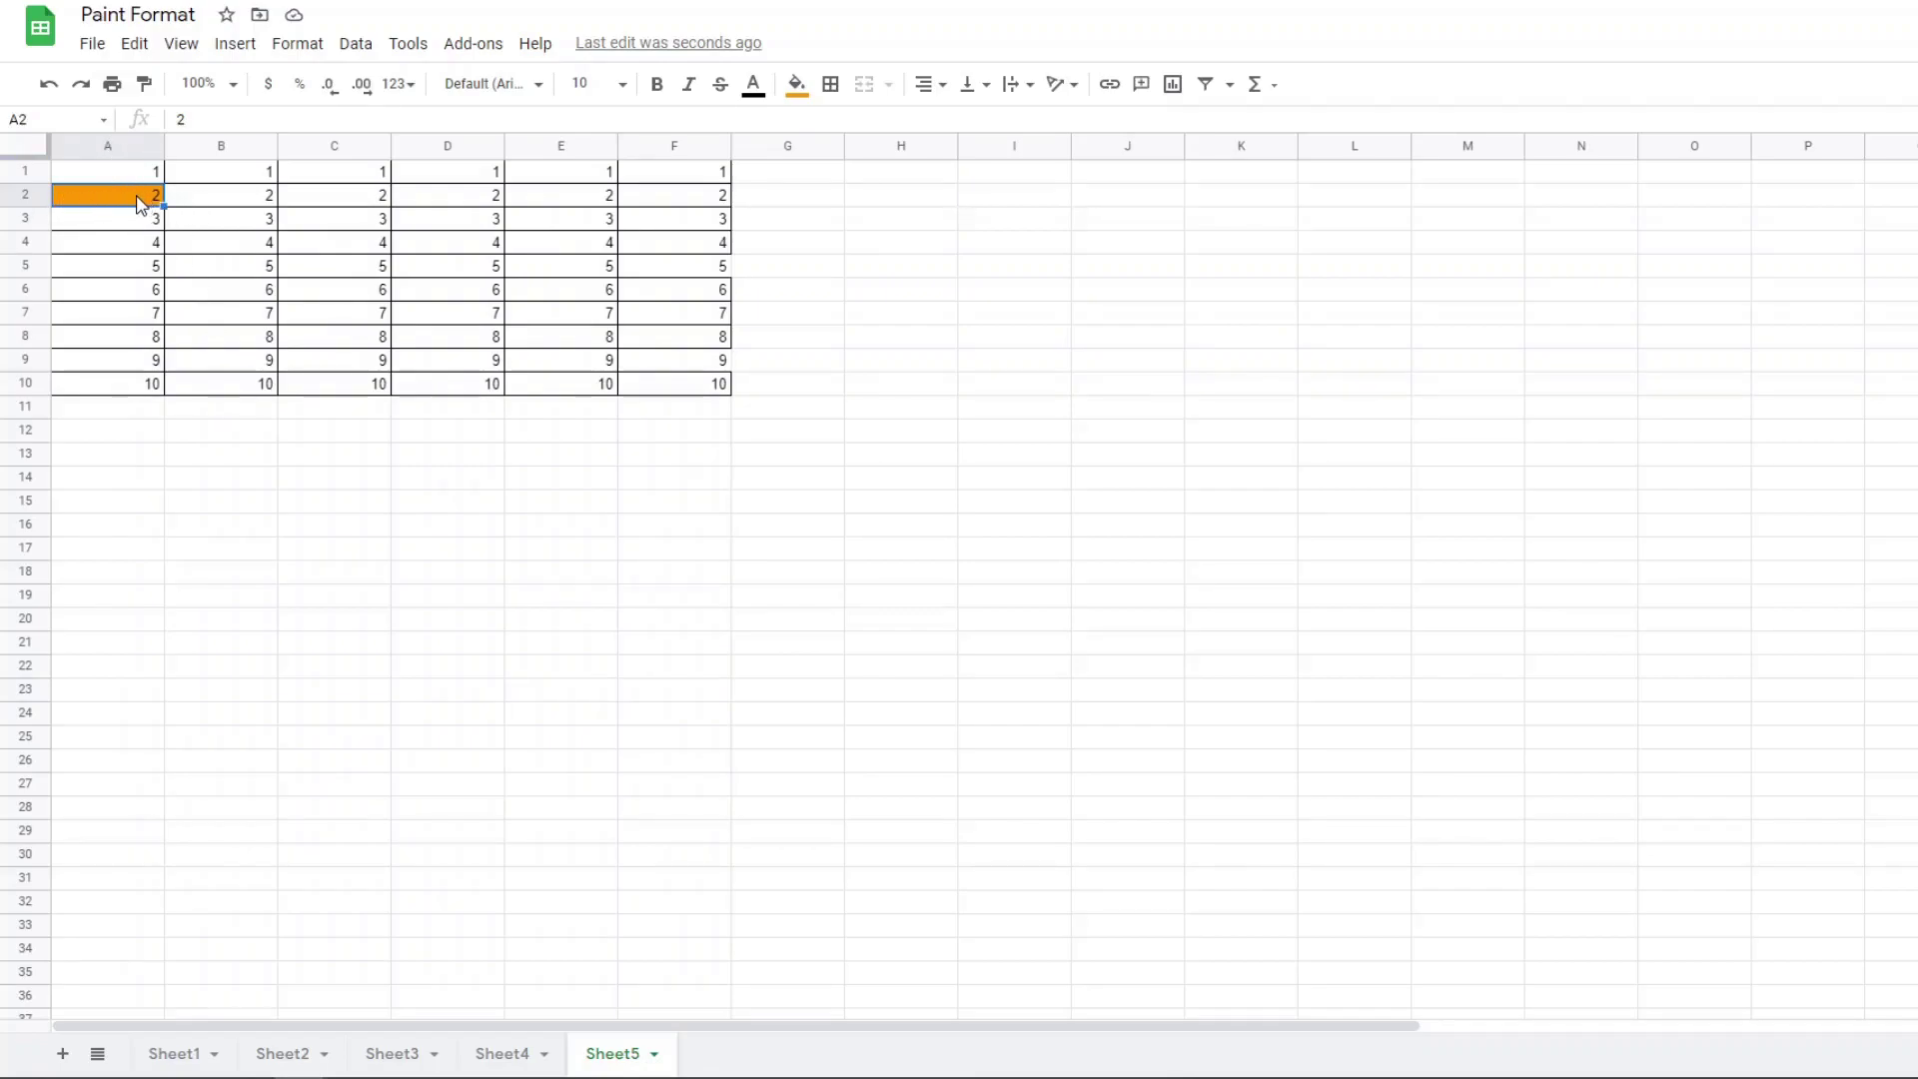
left_click(145, 85)
left_click(133, 268)
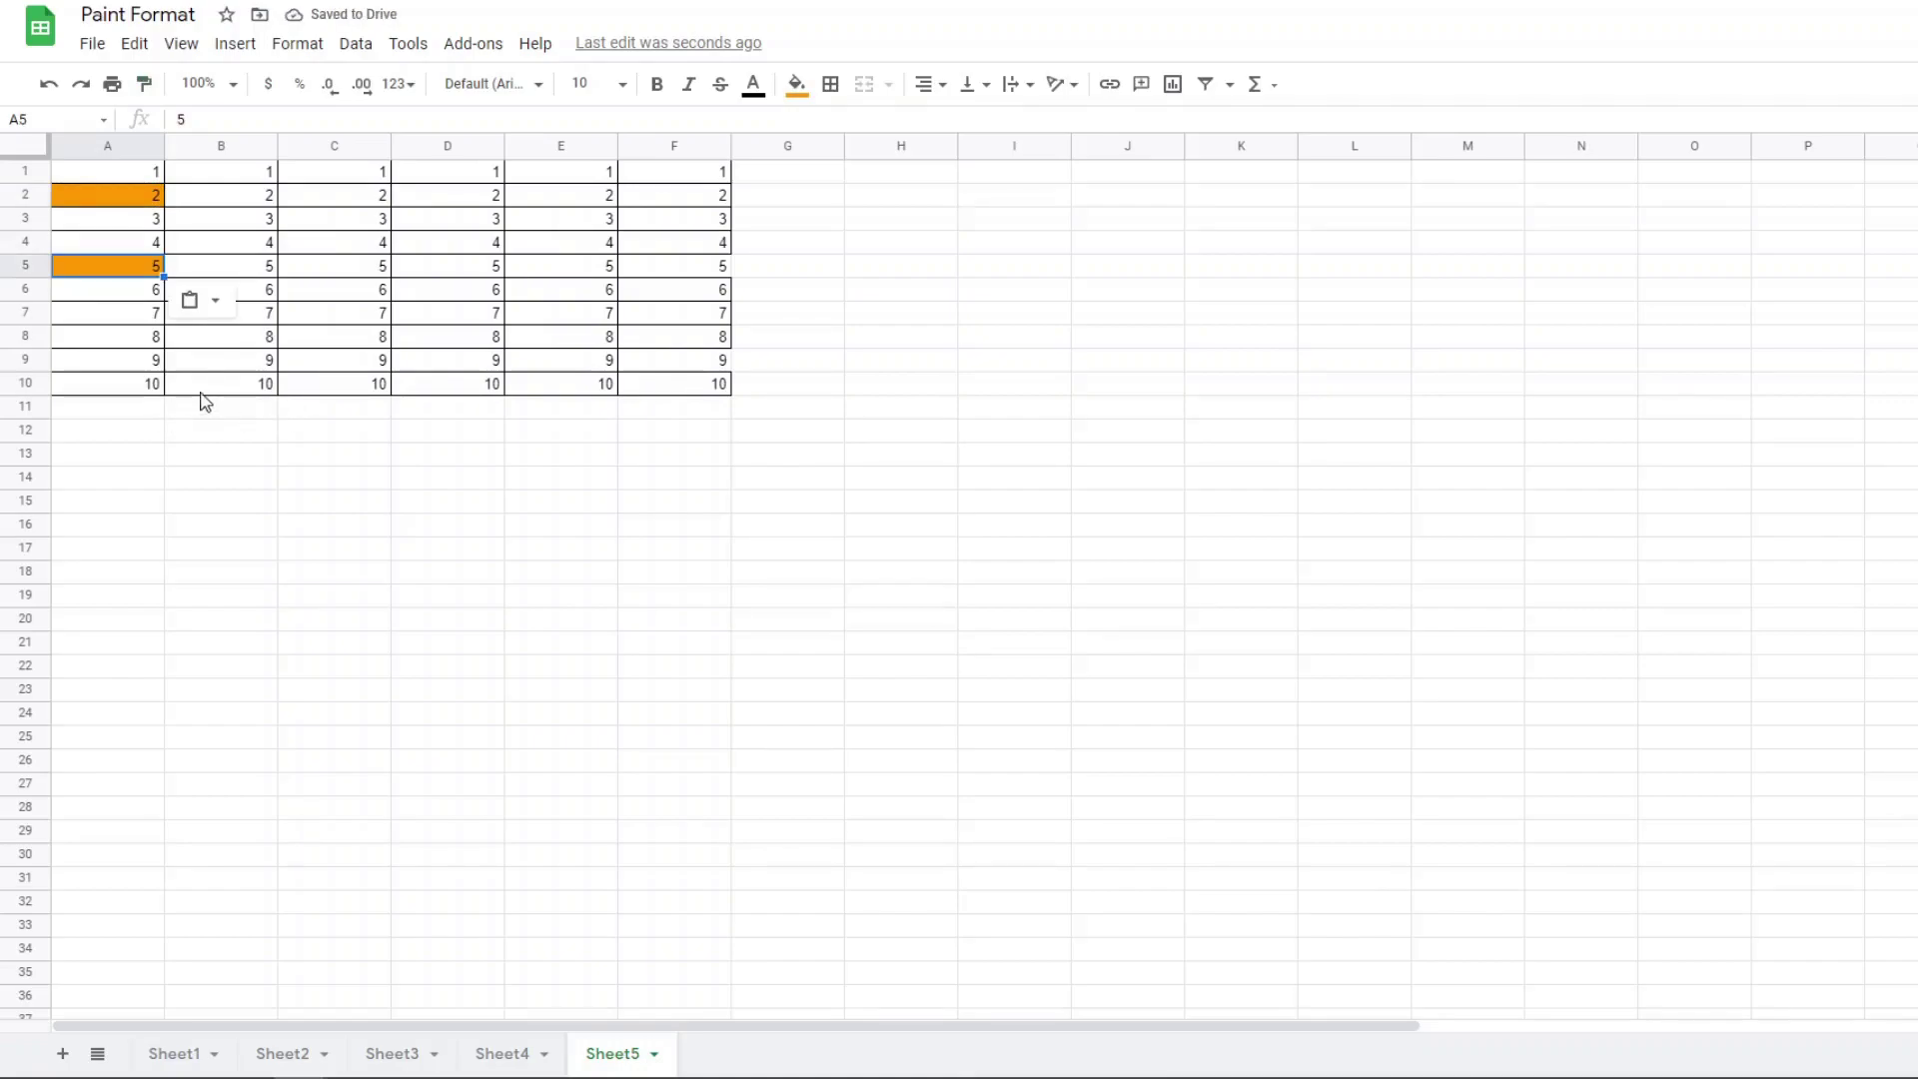
Repeat the orange fill on B8, B4, C4 and D7.
left_click(224, 348)
key("ctrl+alt+v")
left_click(224, 249)
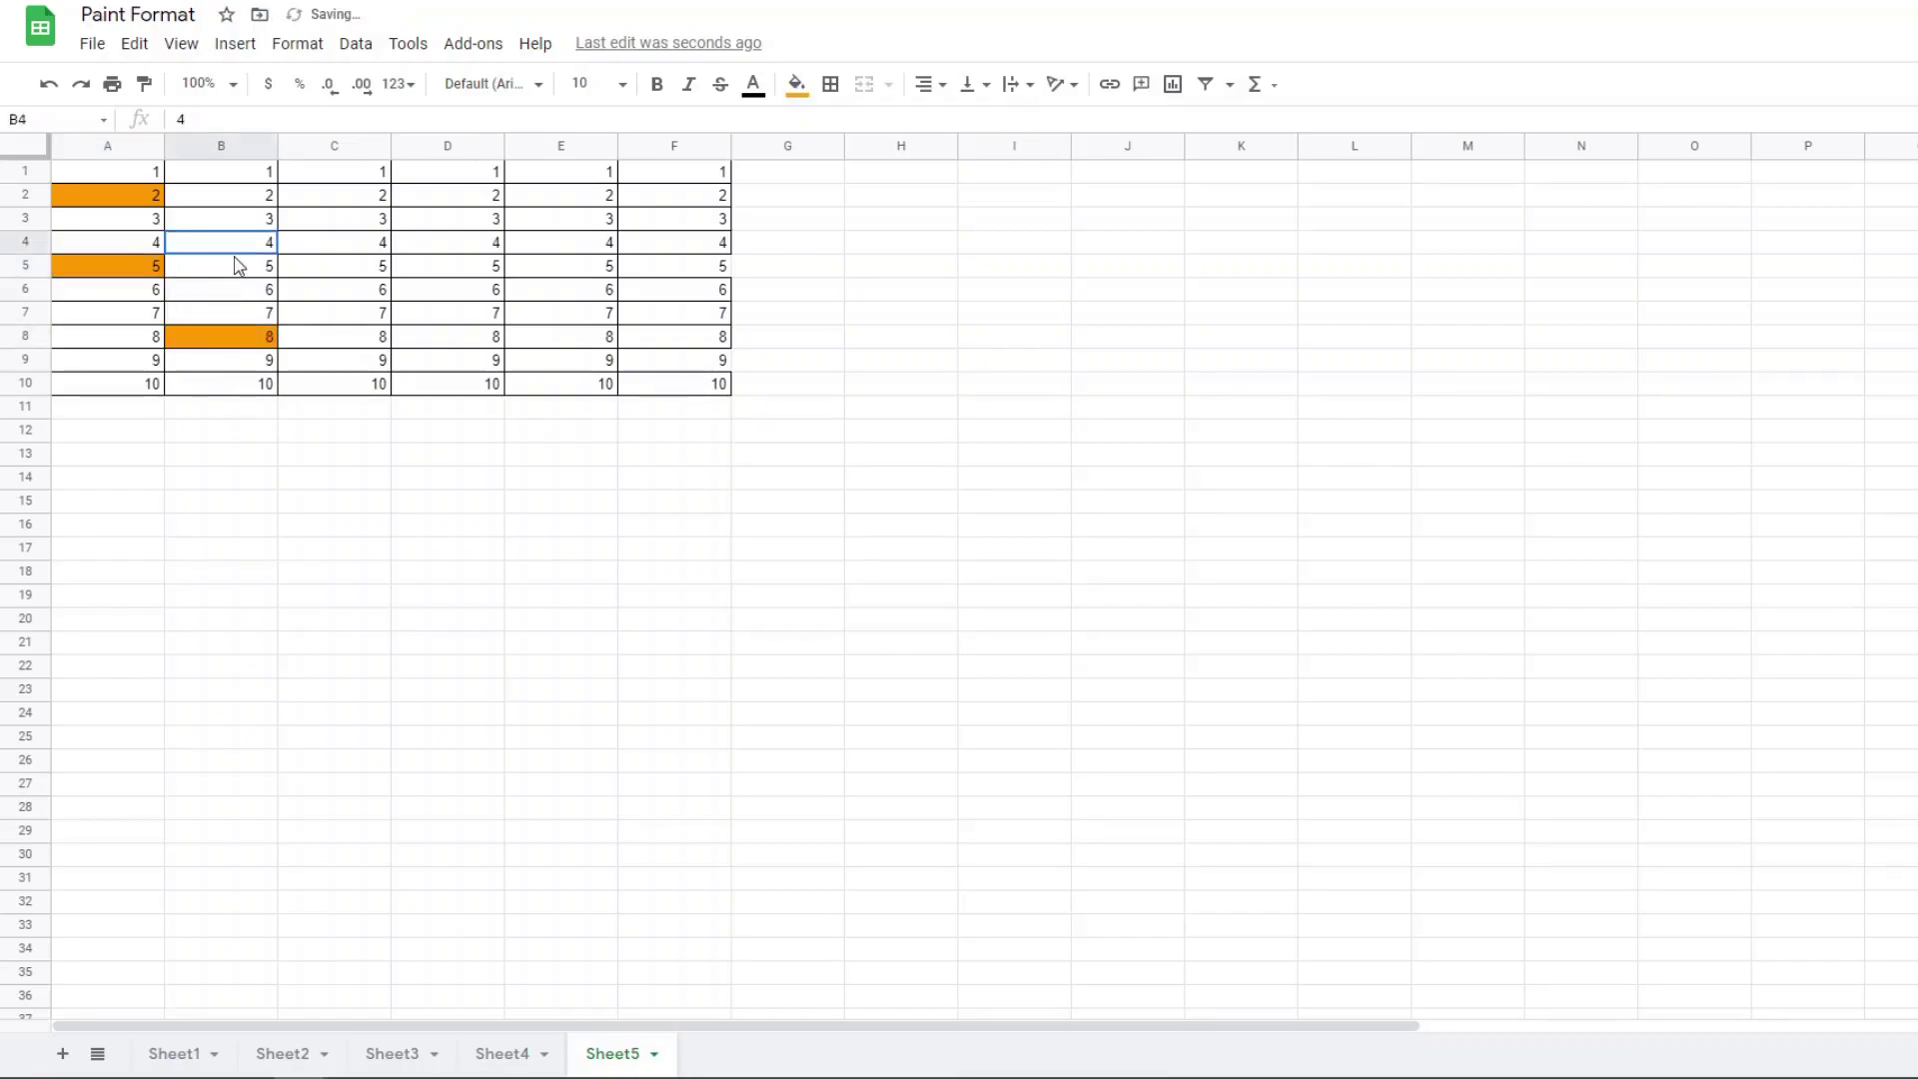
key("ctrl+alt+v")
left_click(355, 246)
key("ctrl+alt+v")
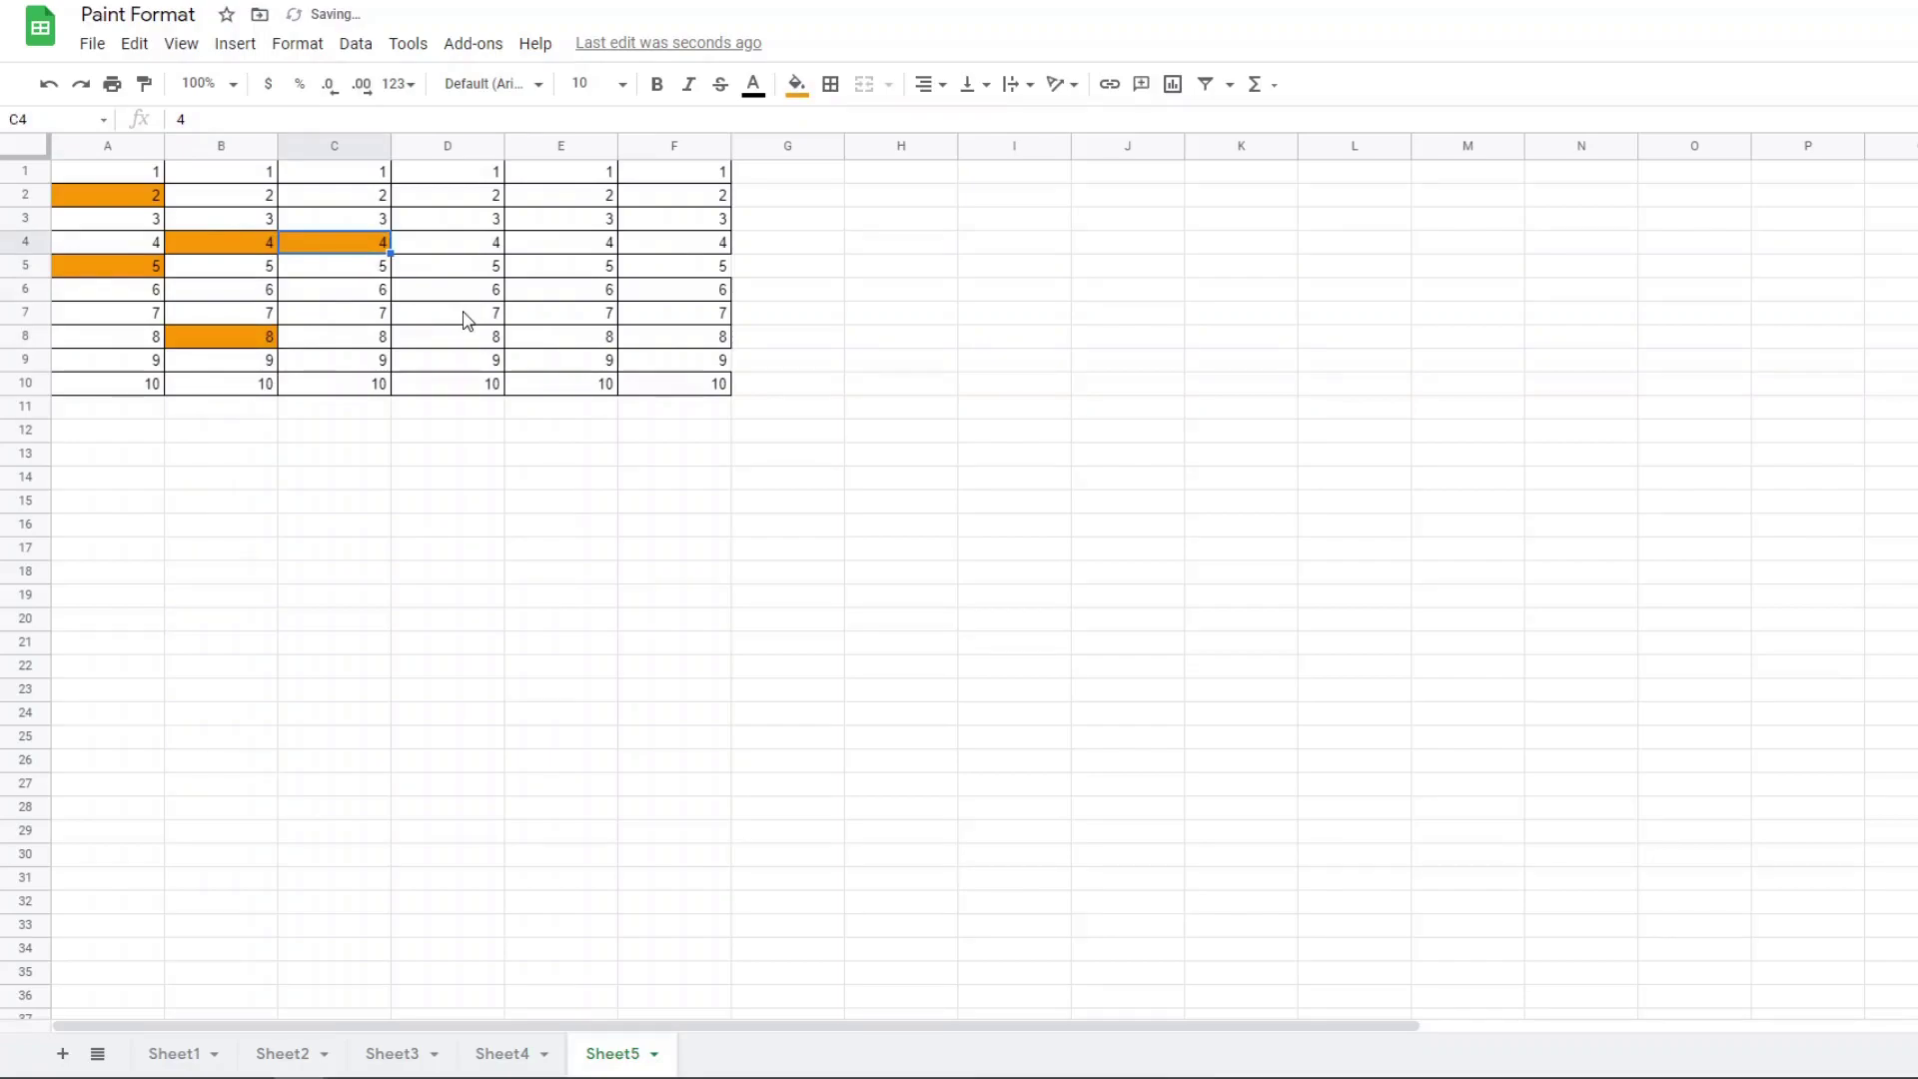
left_click(461, 314)
key("ctrl+alt+v")
Give E4, F8, F10, D10 and F2 the same orange fill.
left_click(599, 246)
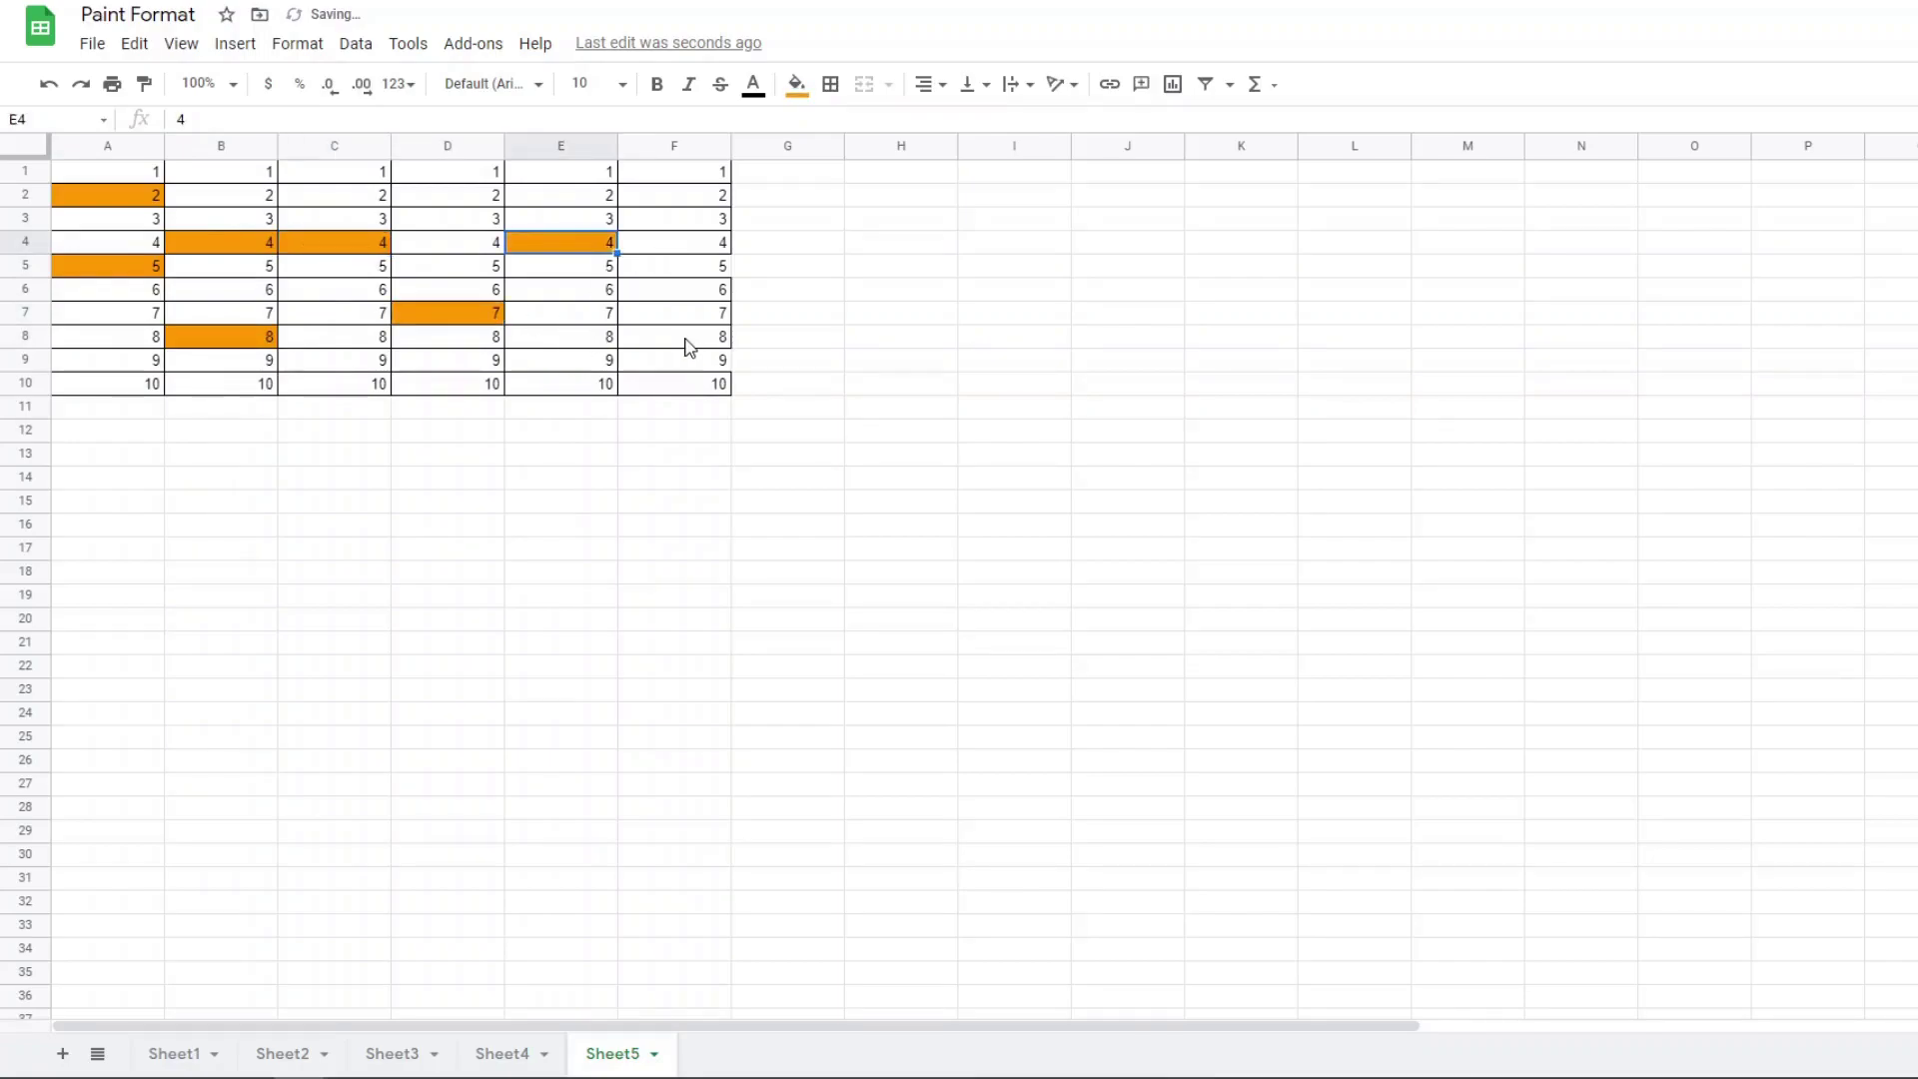
left_click(690, 340)
left_click(690, 384)
left_click(469, 388)
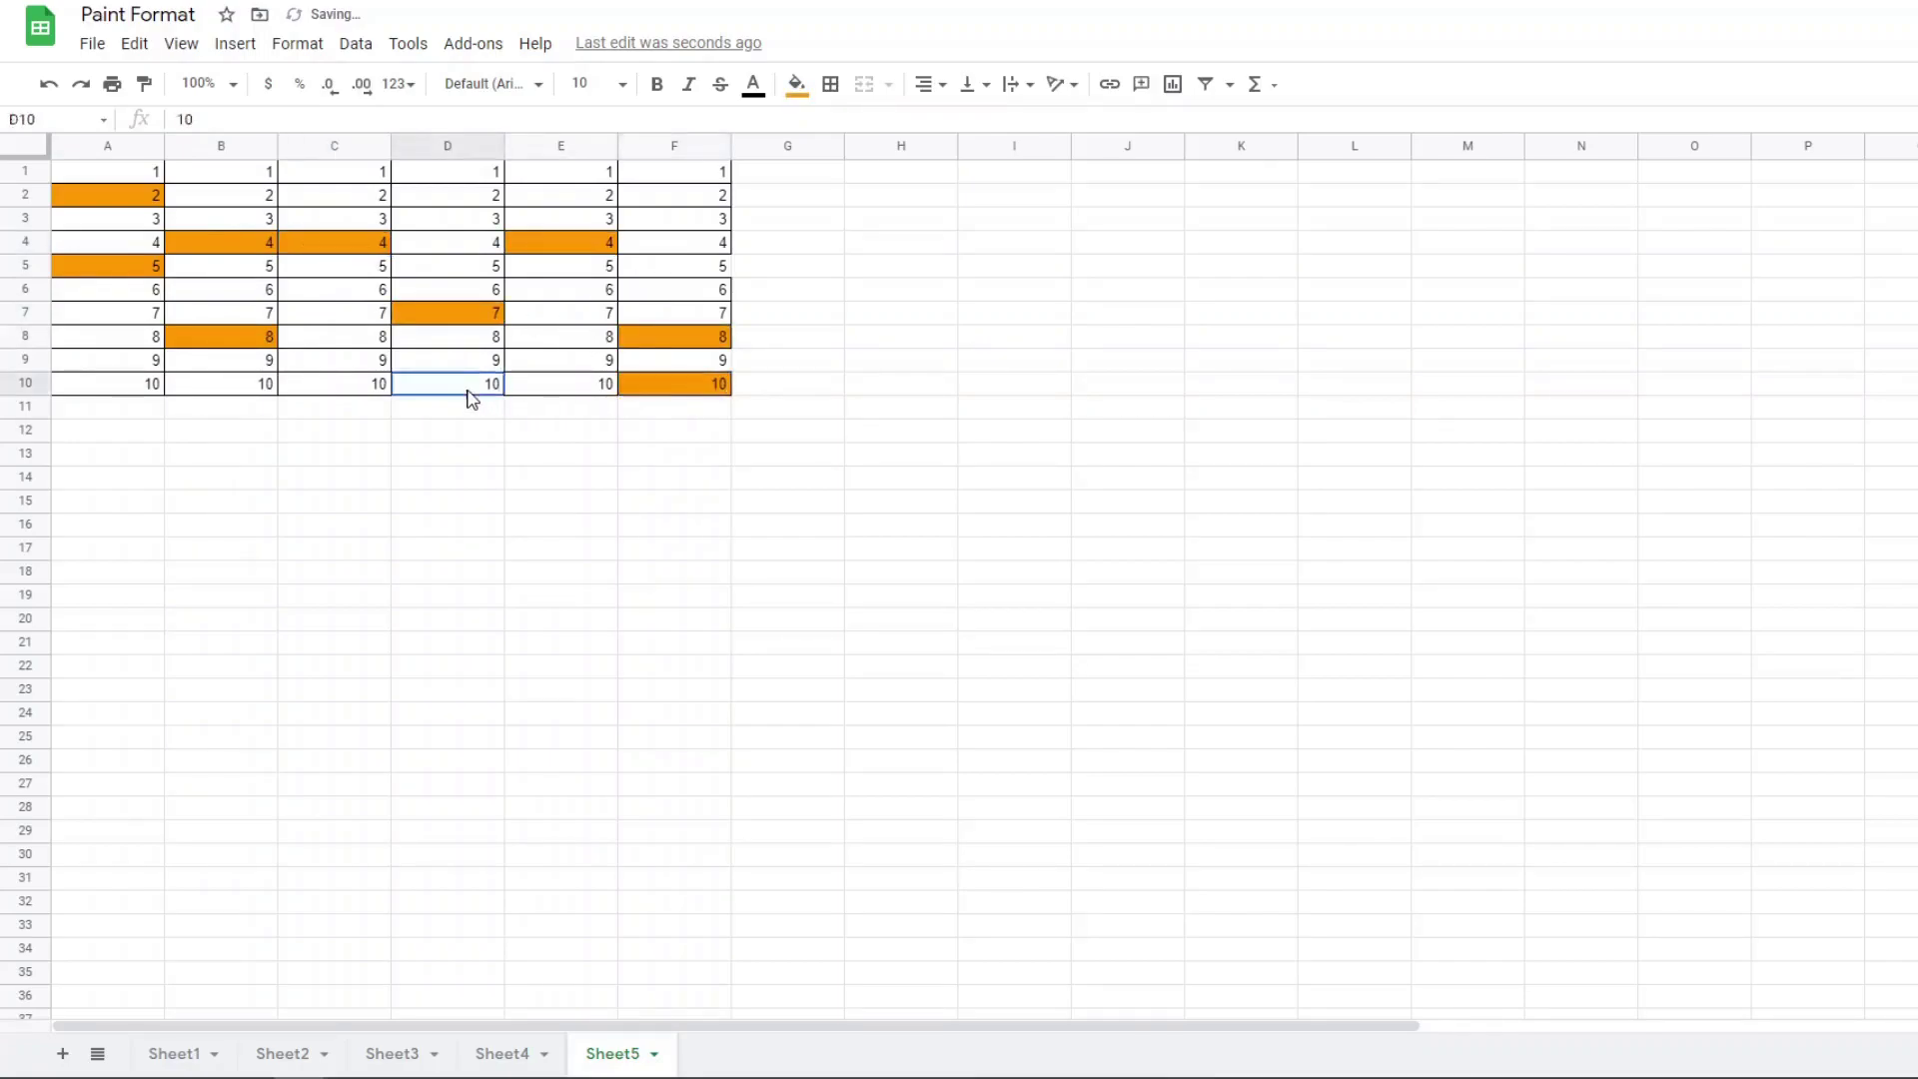
left_click(687, 198)
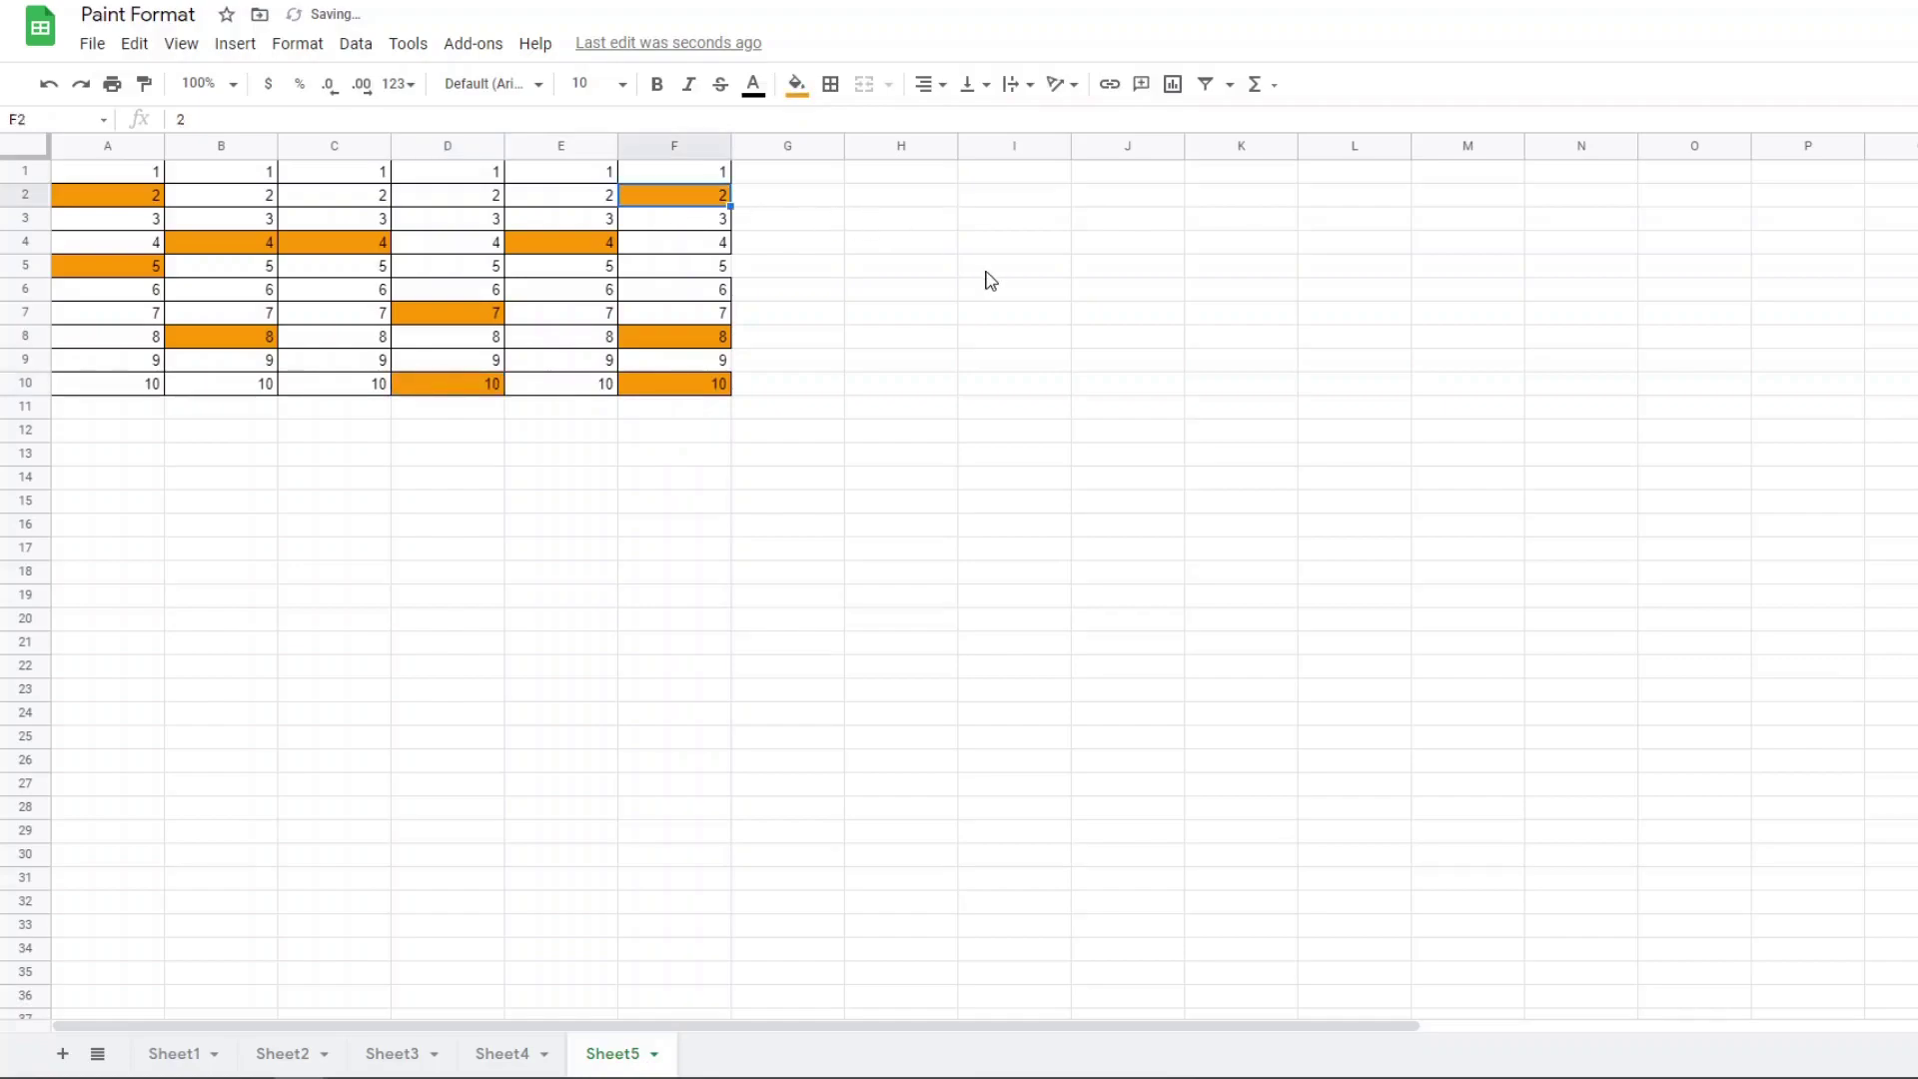